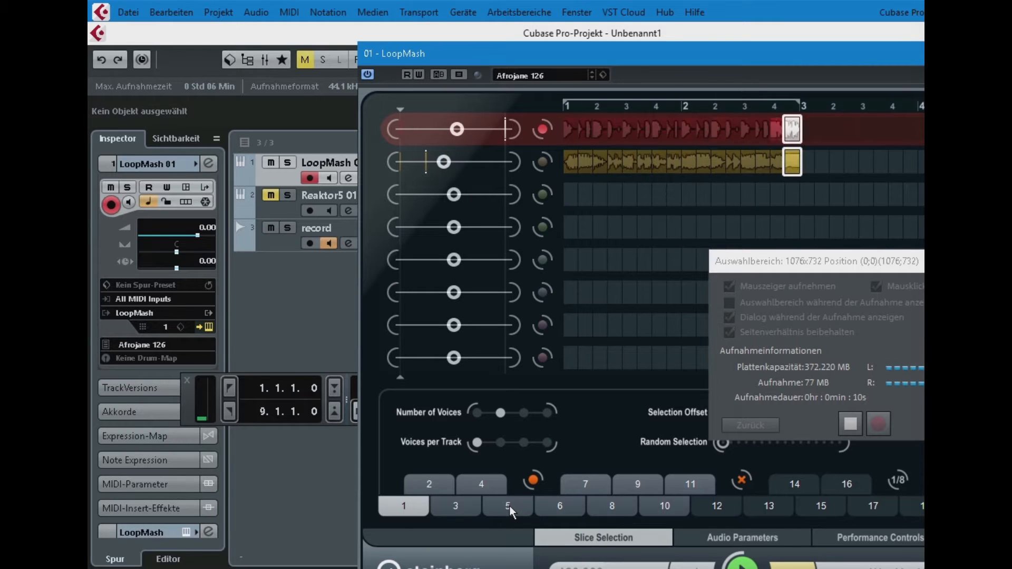
# Step: Look into the LoopMash preset browser without changing the preset, and audition scenes 5, 6, 9, 4 and 10
pyautogui.click(559, 76)
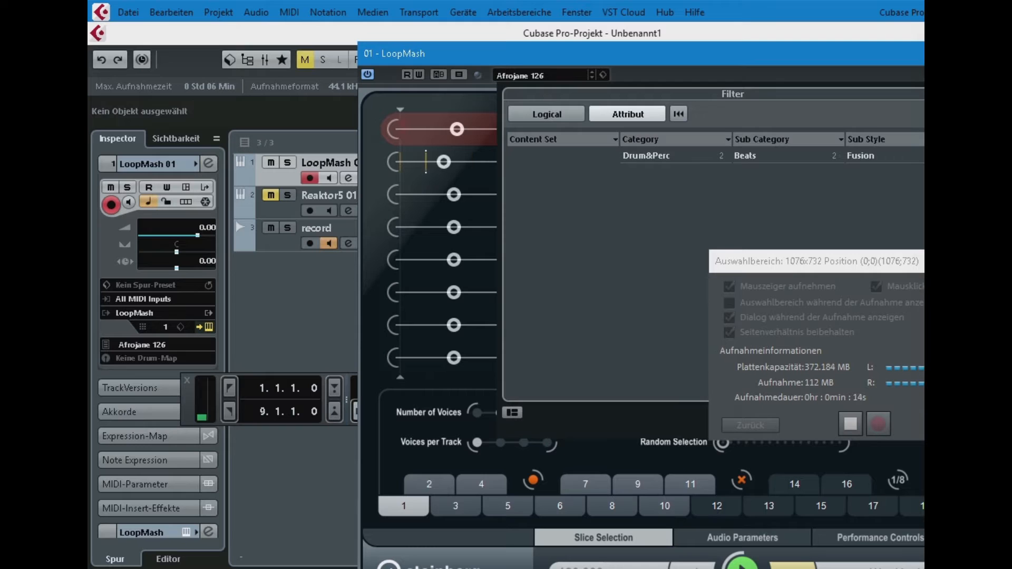
pyautogui.click(915, 61)
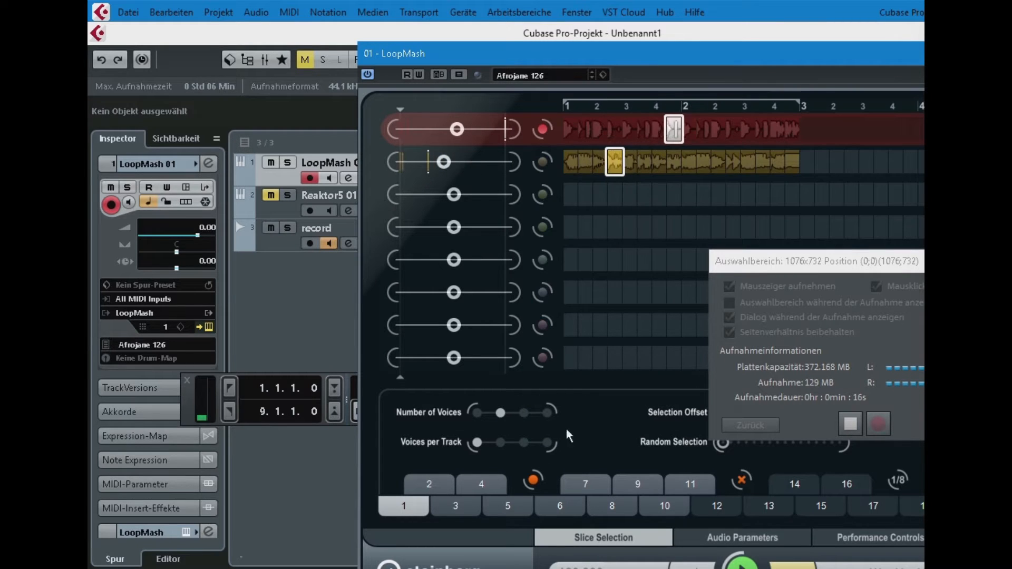
pyautogui.click(503, 507)
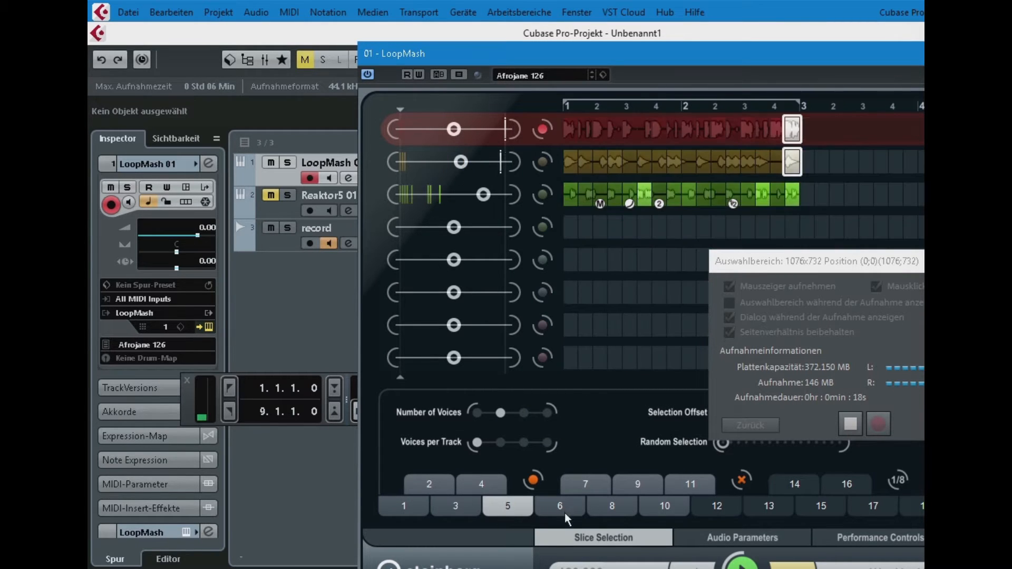
pyautogui.click(560, 507)
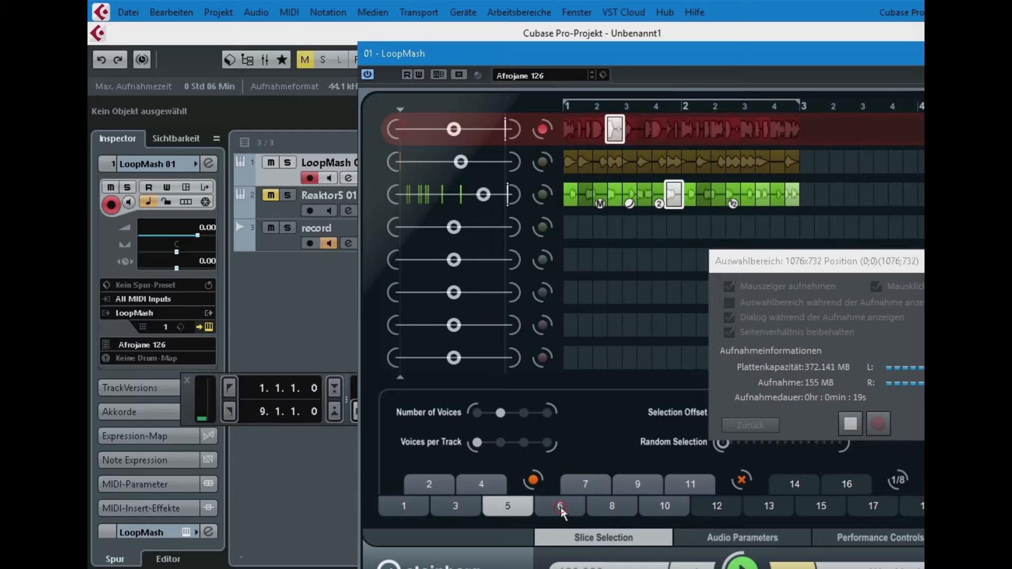
pyautogui.click(639, 484)
pyautogui.click(478, 483)
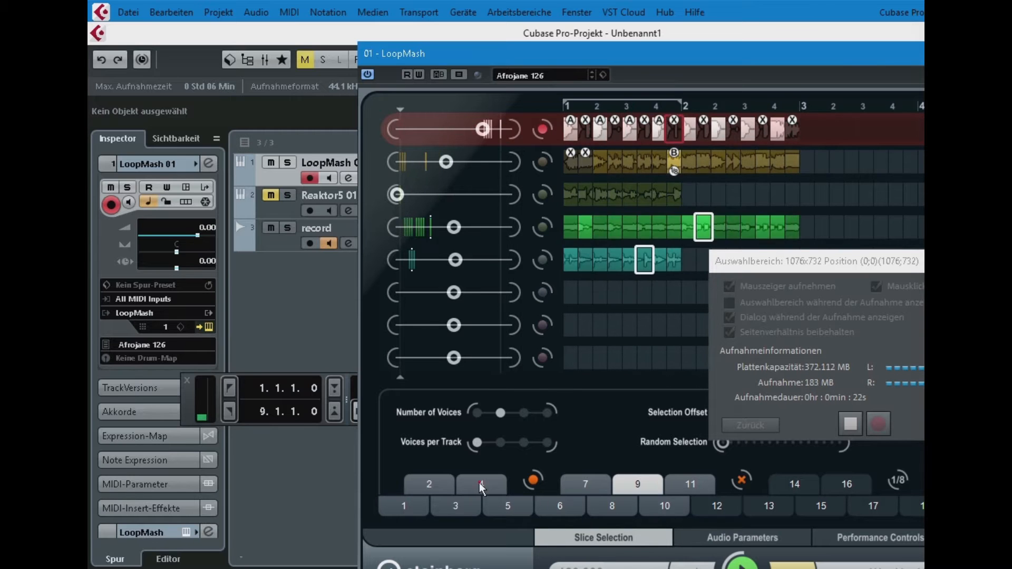
pyautogui.click(665, 504)
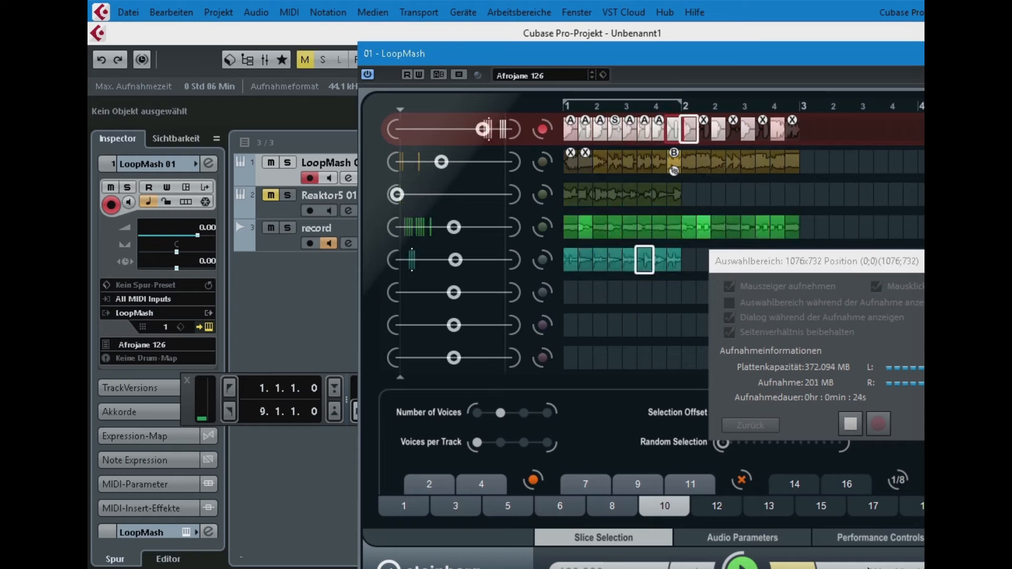
# Step: Try out LoopMash's performance controls, including the 1/2 effect, and close the instrument window
pyautogui.click(877, 540)
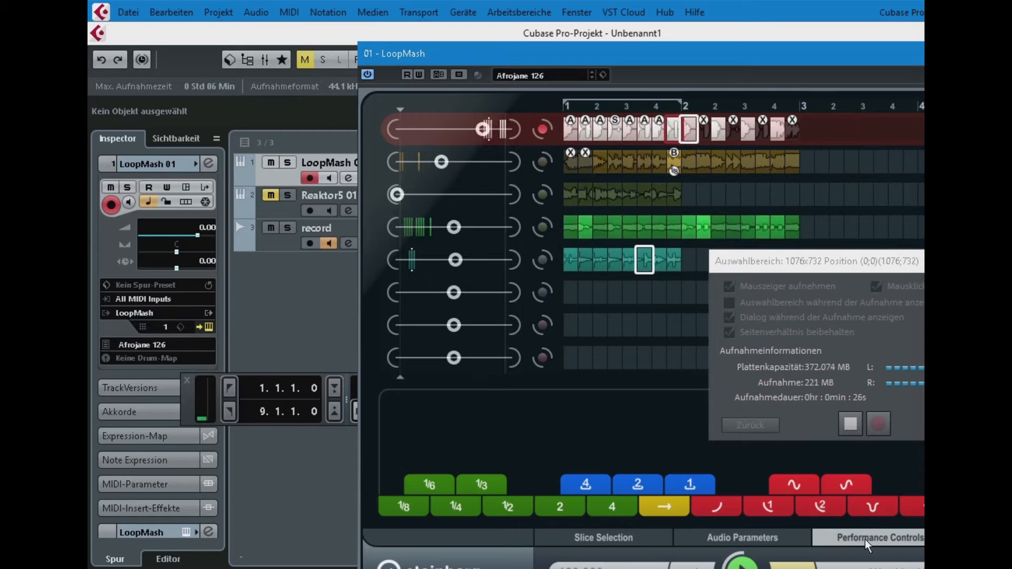
pyautogui.click(793, 484)
pyautogui.click(511, 506)
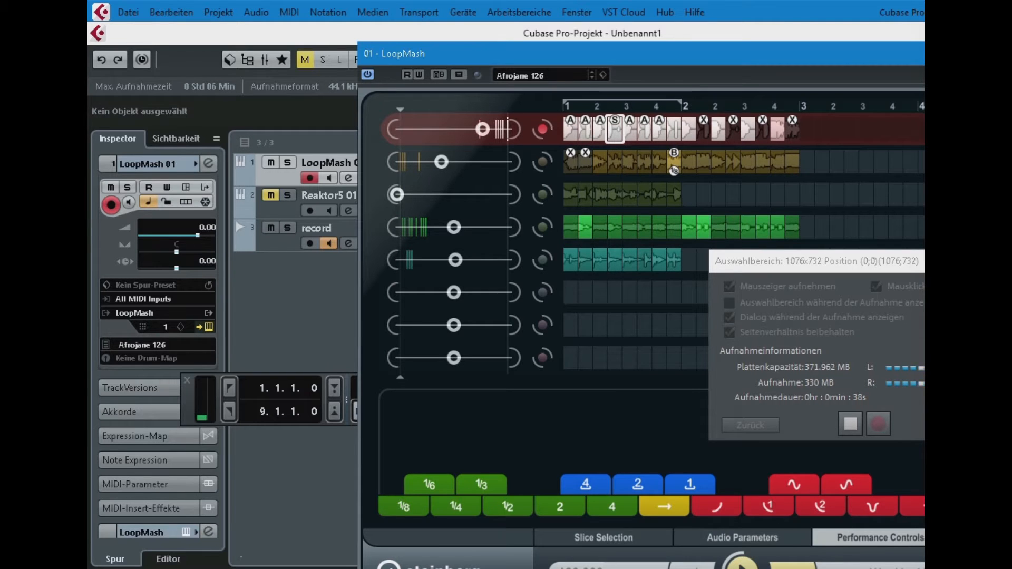
pyautogui.click(1001, 54)
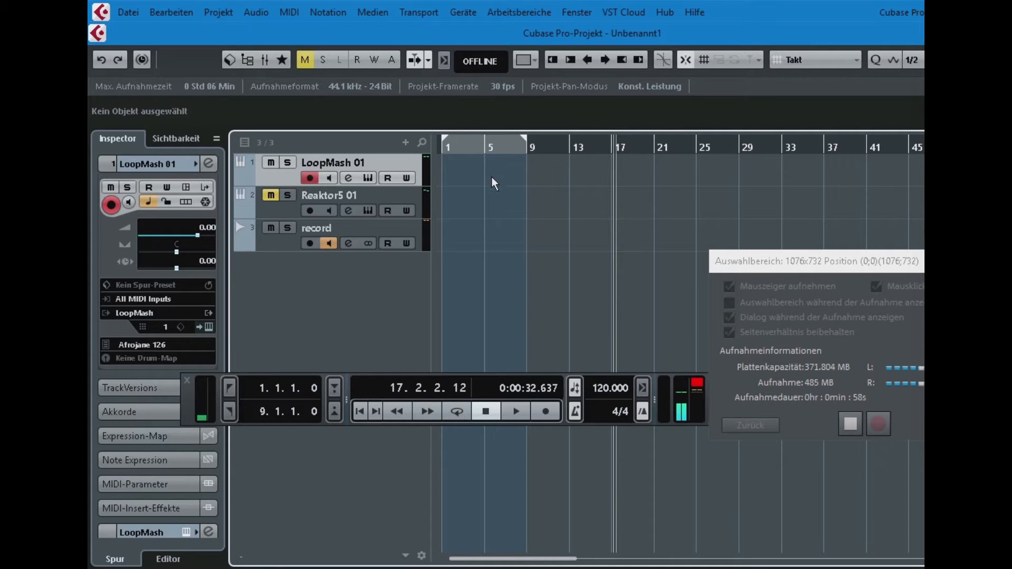
# Step: Add one stereo audio track with the output Stereo Out below the record track
pyautogui.click(273, 235)
pyautogui.rightClick(317, 222)
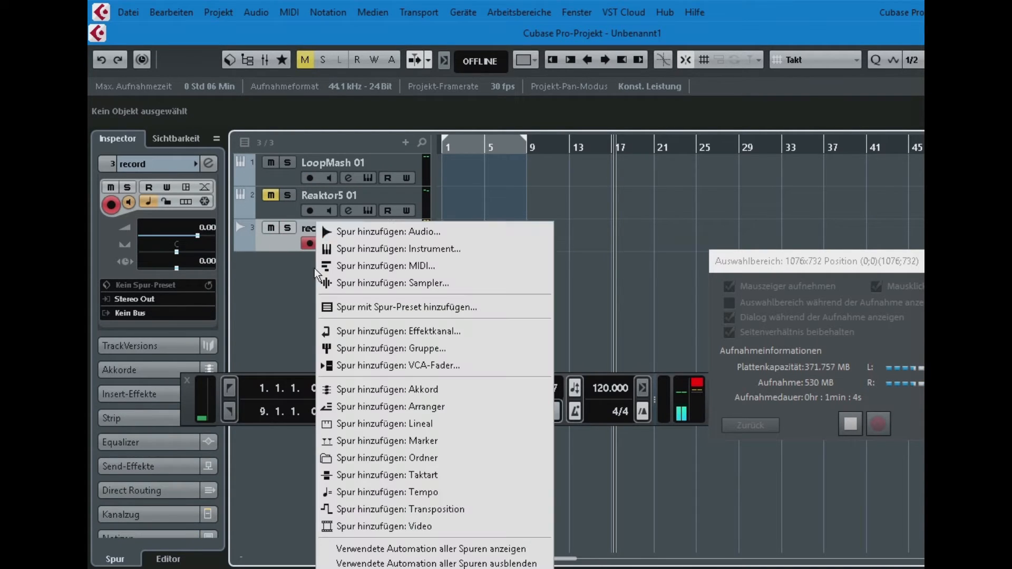
pyautogui.click(360, 233)
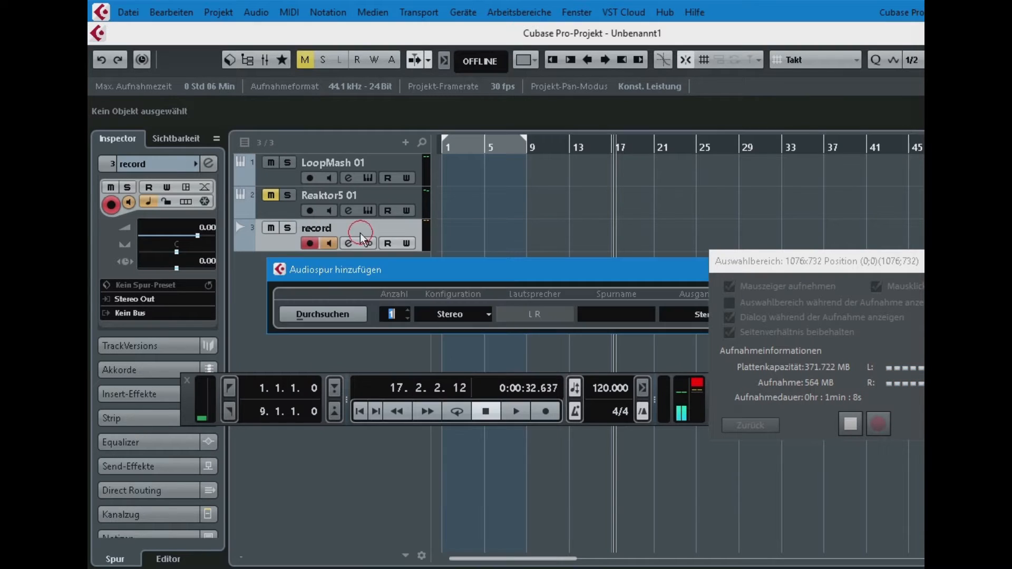
pyautogui.moveTo(579, 272); pyautogui.dragTo(556, 270)
pyautogui.click(670, 314)
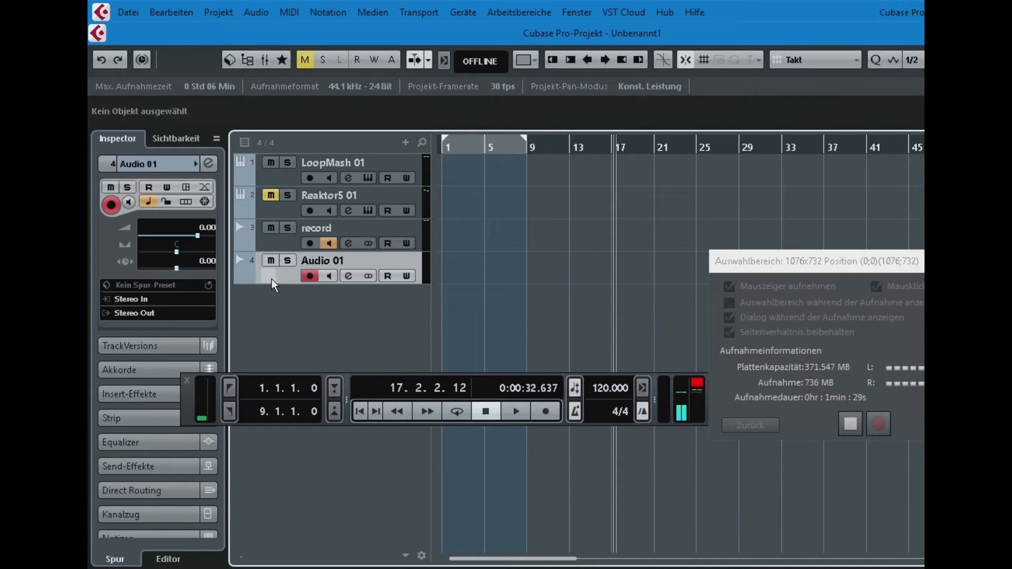
# Step: Route the Audio 01 track with its output set to Kein Bus and its input set to Ausgänge - Stereo Out
pyautogui.click(176, 299)
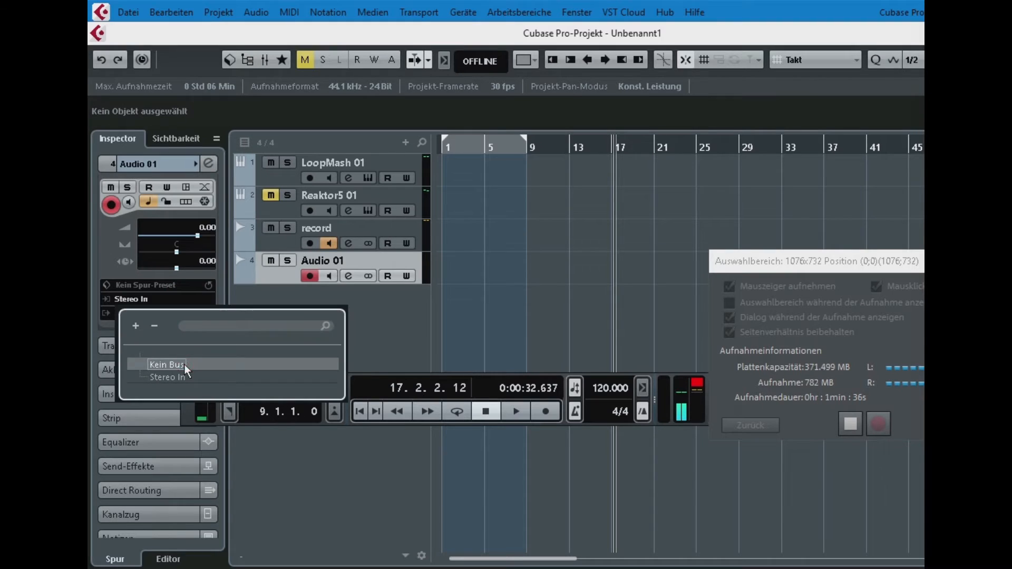
pyautogui.click(184, 365)
pyautogui.click(181, 313)
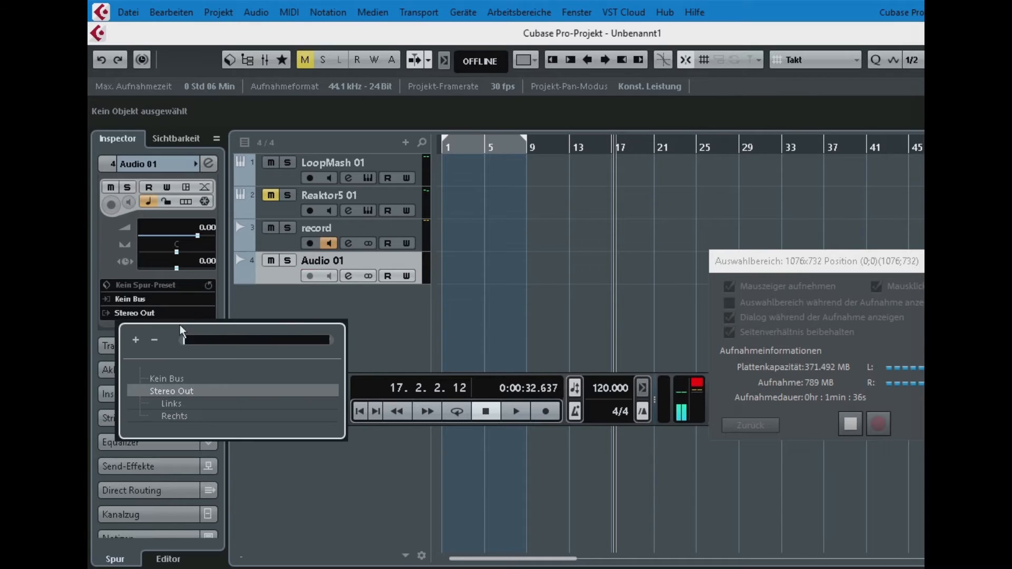
pyautogui.click(196, 379)
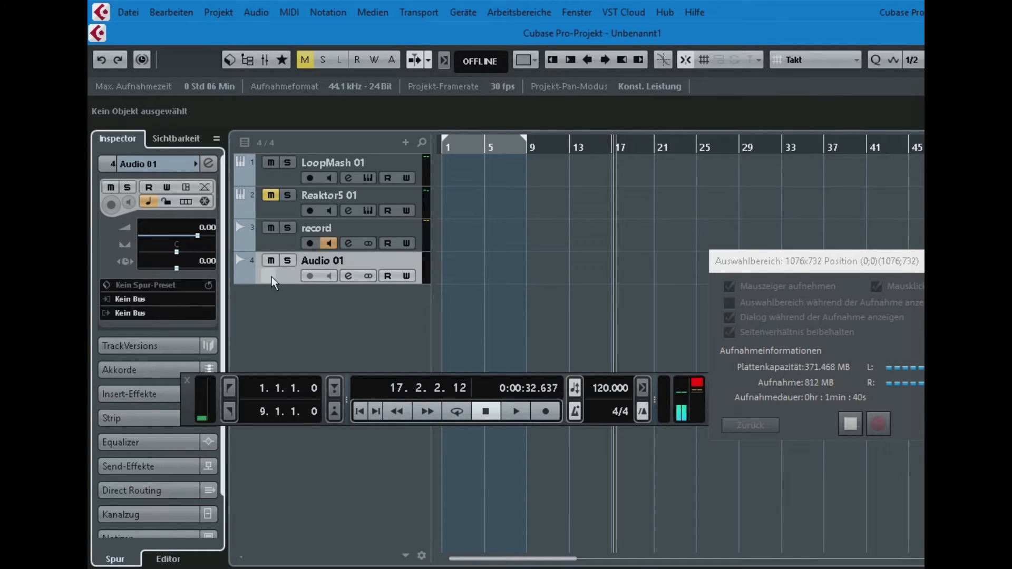
pyautogui.click(162, 298)
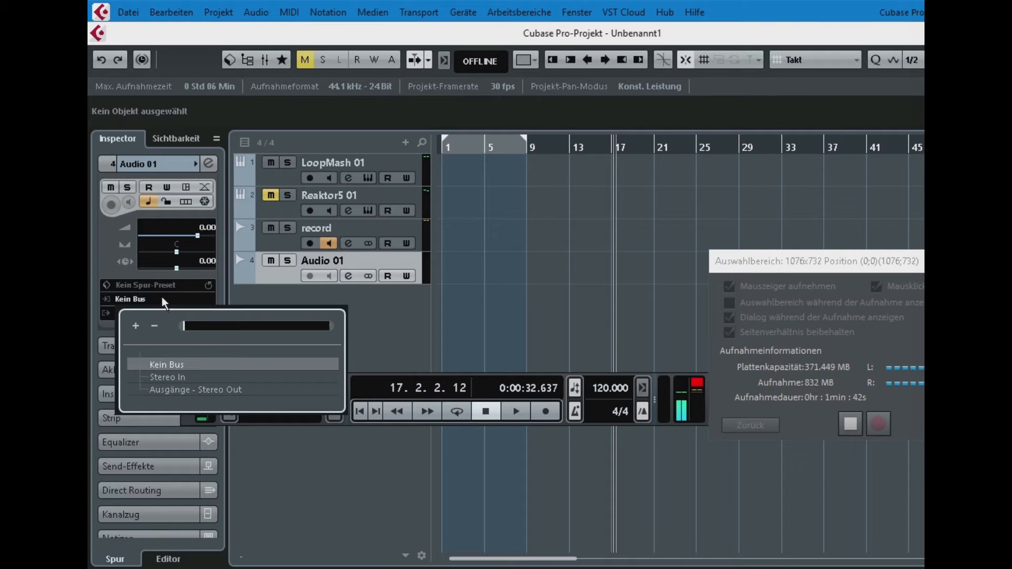
pyautogui.click(218, 389)
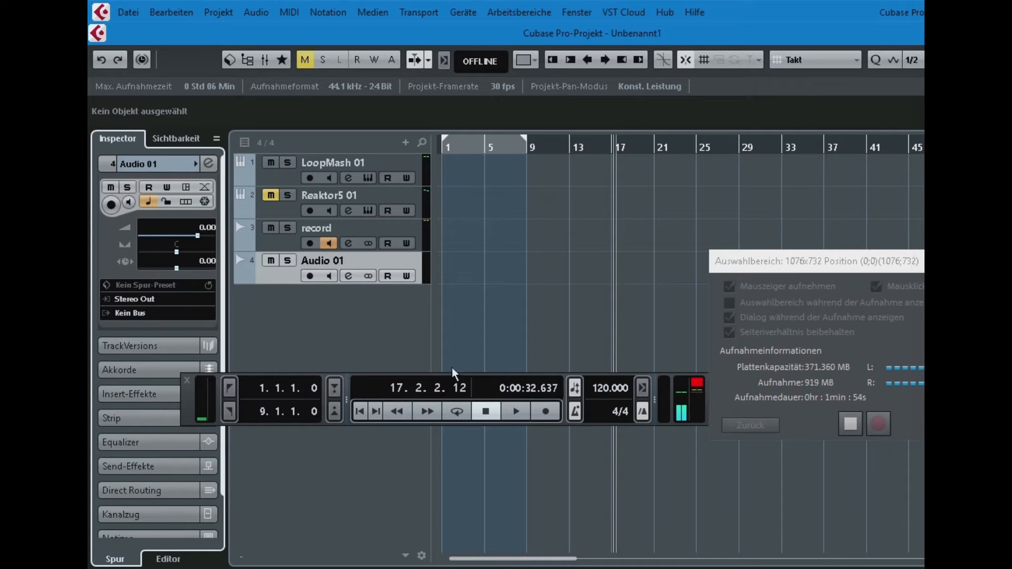
# Step: Enable monitoring on Audio 01 and delete the old record track
pyautogui.click(327, 276)
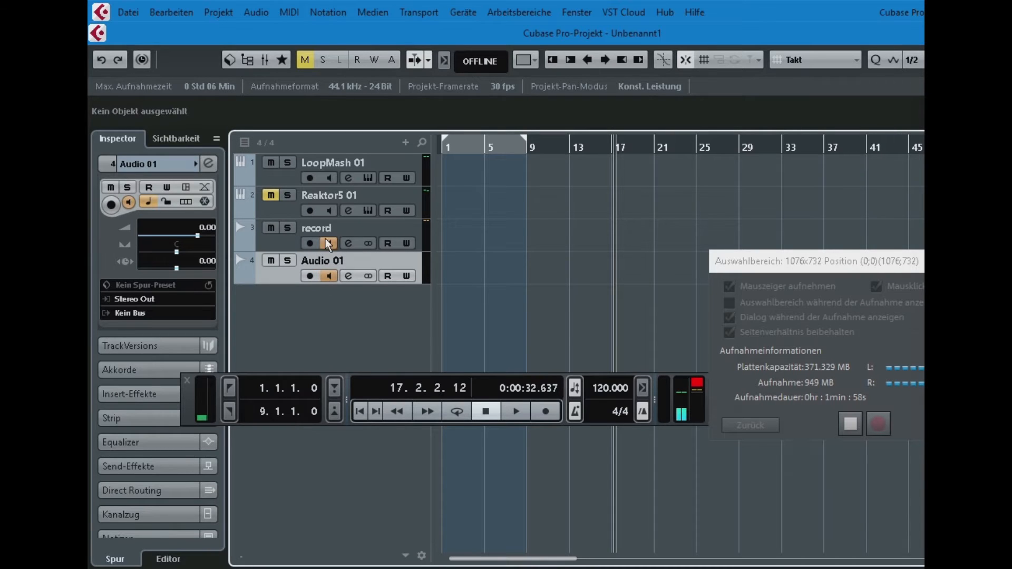
pyautogui.click(276, 248)
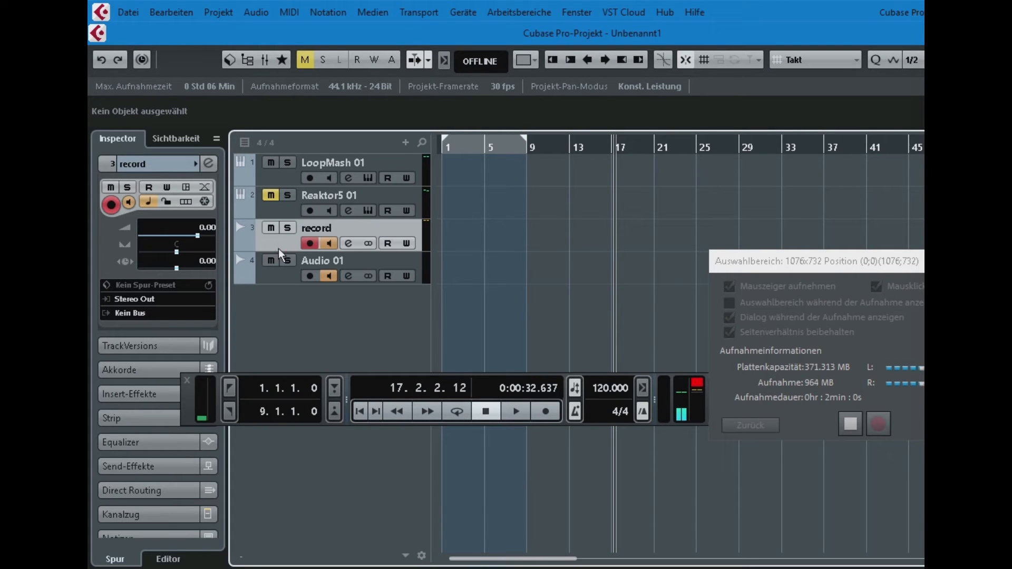
pyautogui.hotkey('shift', 'Delete')
pyautogui.click(397, 194)
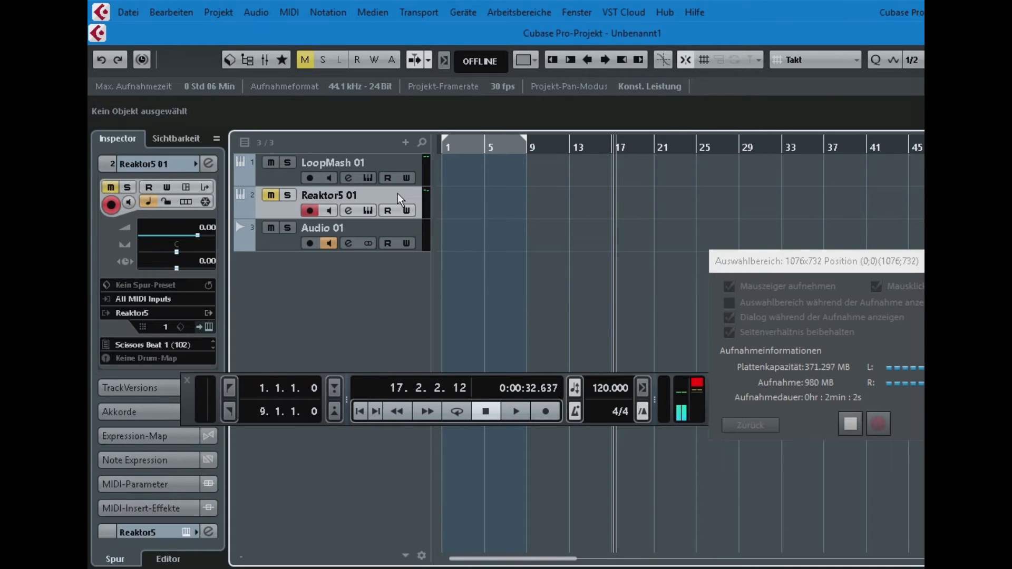
# Step: Play the project briefly with Audio 01 selected to check that it receives the LoopMash signal
pyautogui.click(278, 243)
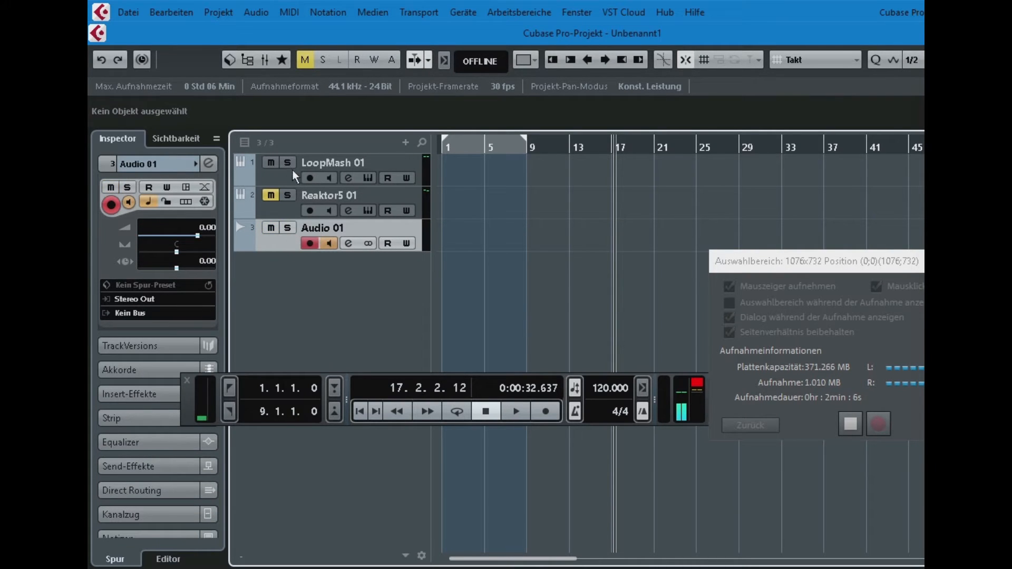
pyautogui.press('space')
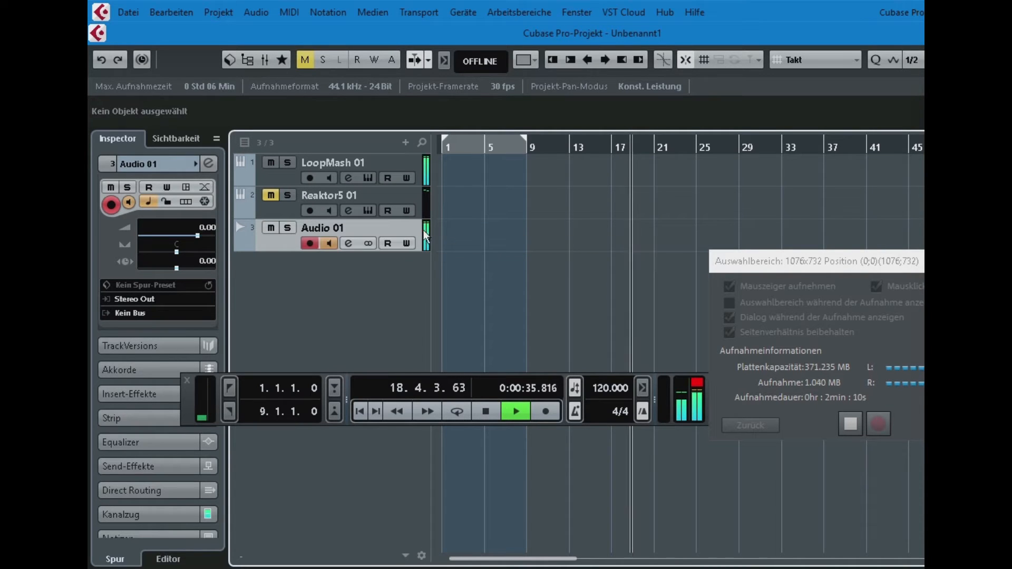
pyautogui.press('space')
# Step: From the project start, arm LoopMash 01 and Audio 01 for recording and extend the locator range to bar 13
pyautogui.press(',')
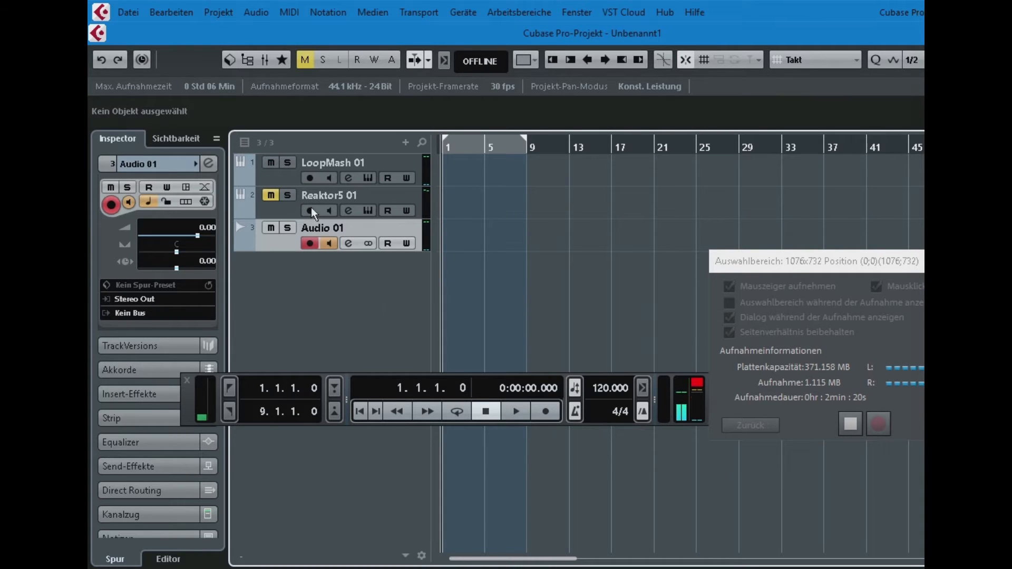
pyautogui.click(278, 176)
pyautogui.click(310, 243)
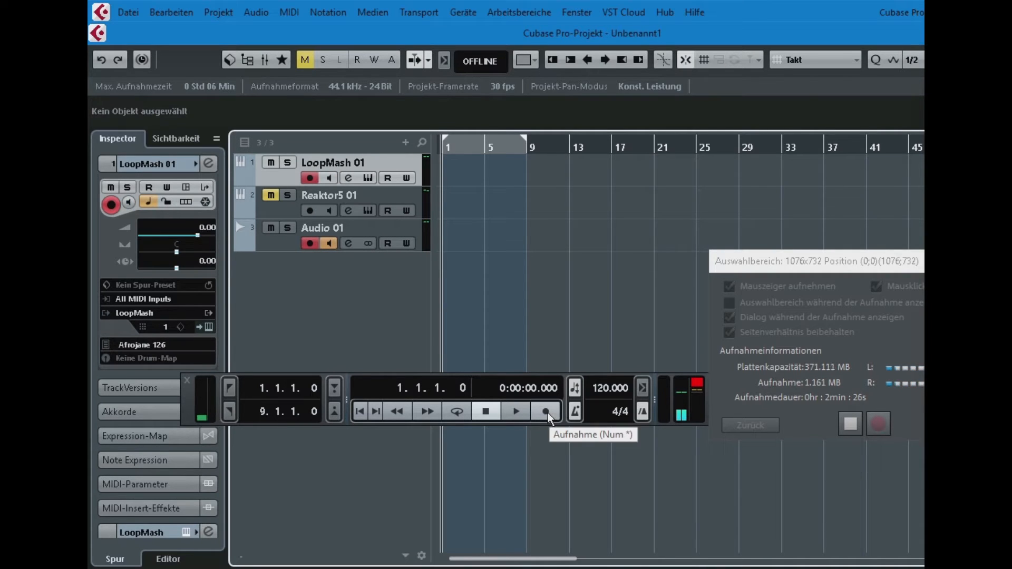
pyautogui.moveTo(527, 137); pyautogui.dragTo(567, 136)
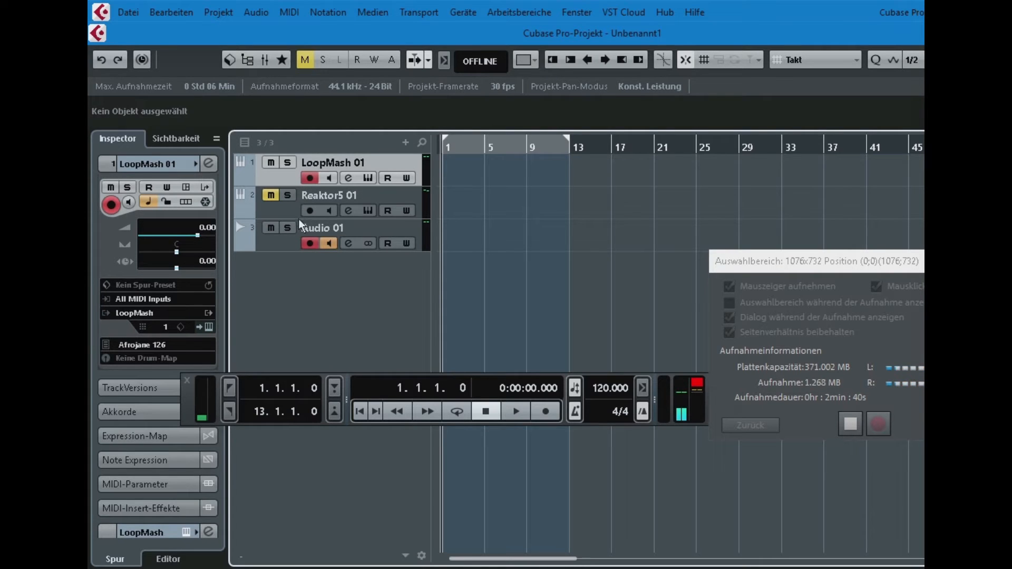
# Step: Start recording and, in the LoopMash editor, switch through scenes 5, 1, 10, 11 and 7
pyautogui.click(546, 411)
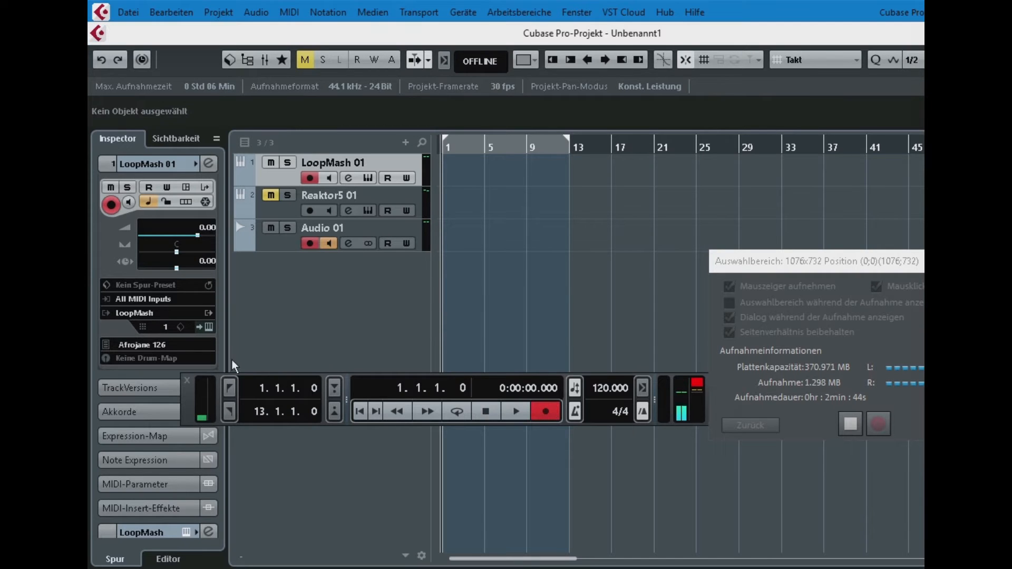
pyautogui.click(209, 327)
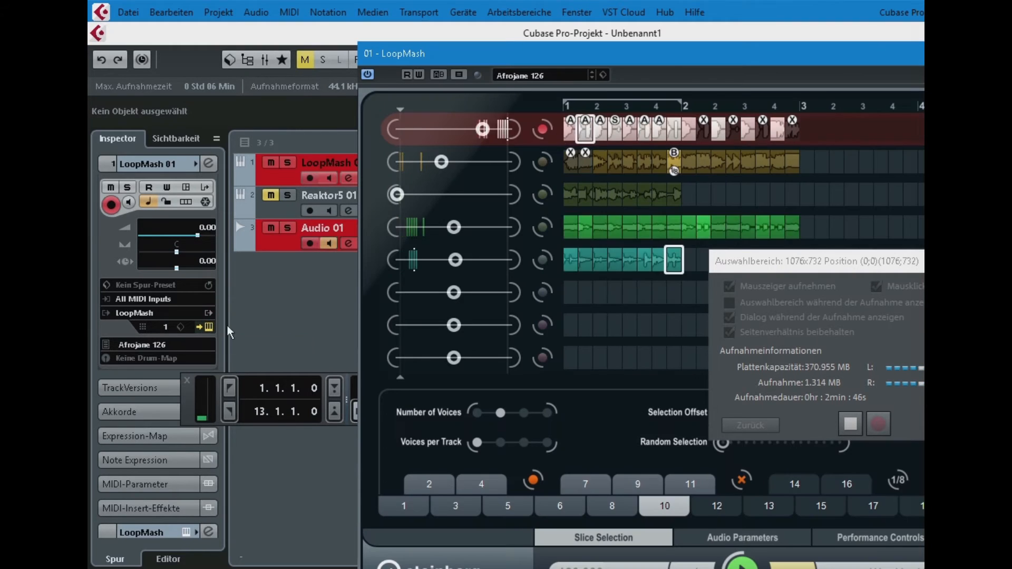
pyautogui.click(502, 508)
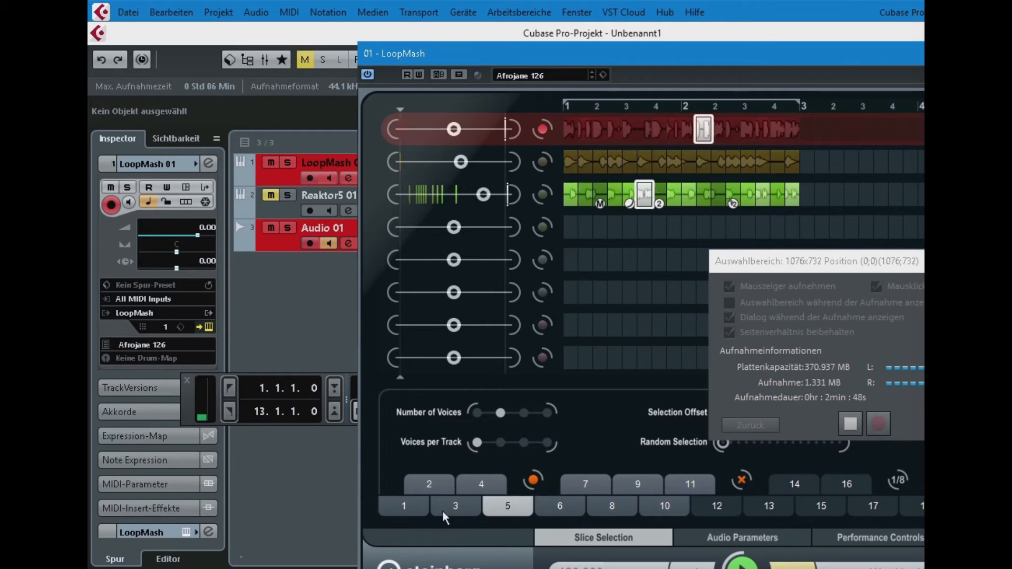
pyautogui.click(413, 508)
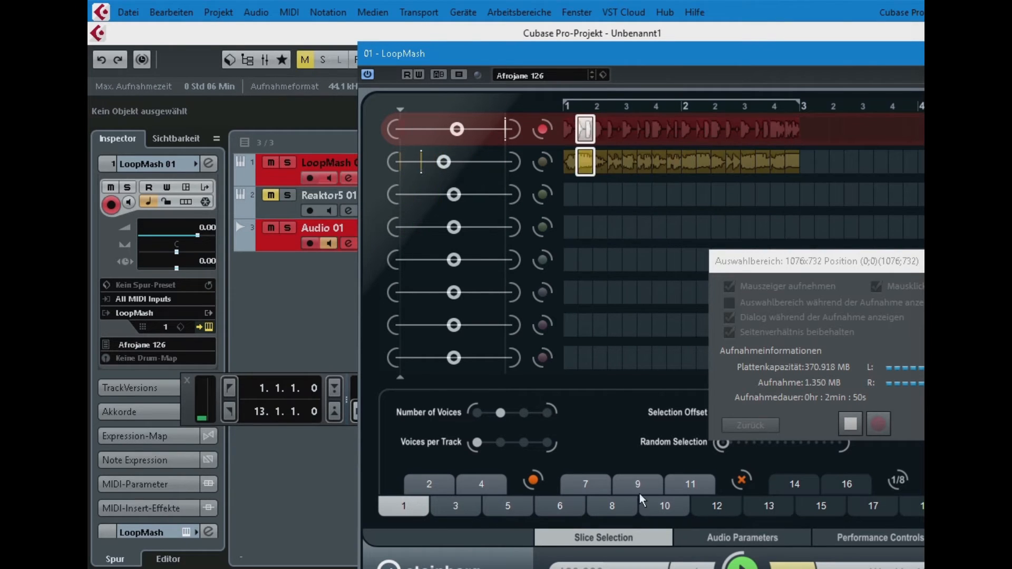
pyautogui.click(664, 507)
pyautogui.click(681, 489)
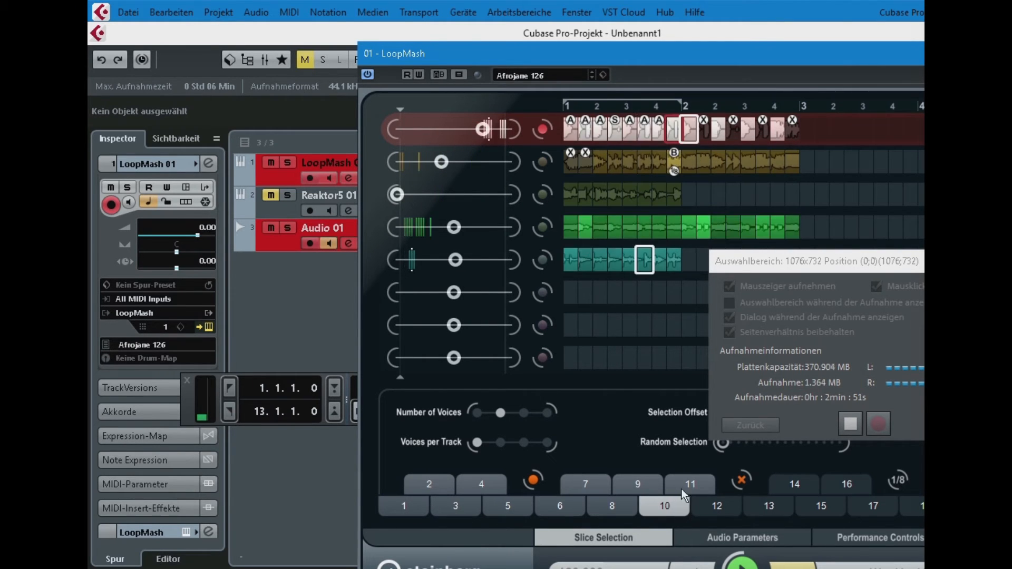
pyautogui.click(583, 488)
# Step: Trigger LoopMash's 1/2 and 1/6 performance effects while recording runs
pyautogui.click(891, 535)
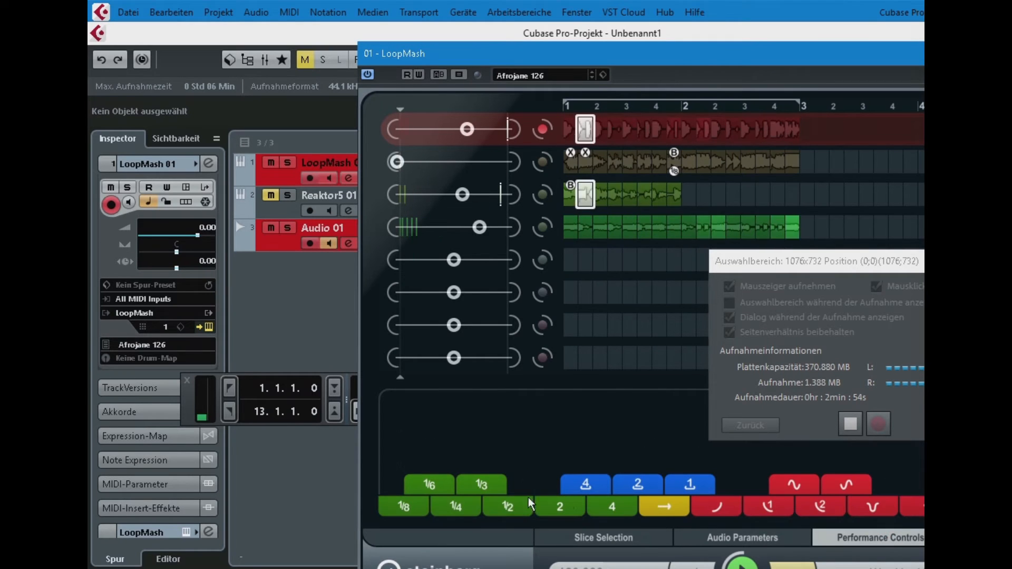
pyautogui.click(495, 509)
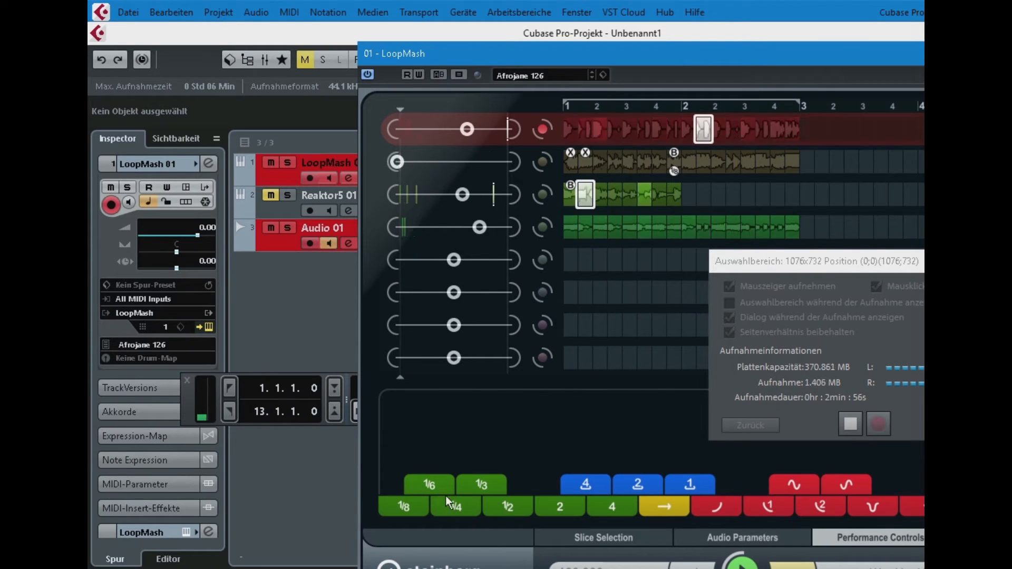
pyautogui.click(437, 477)
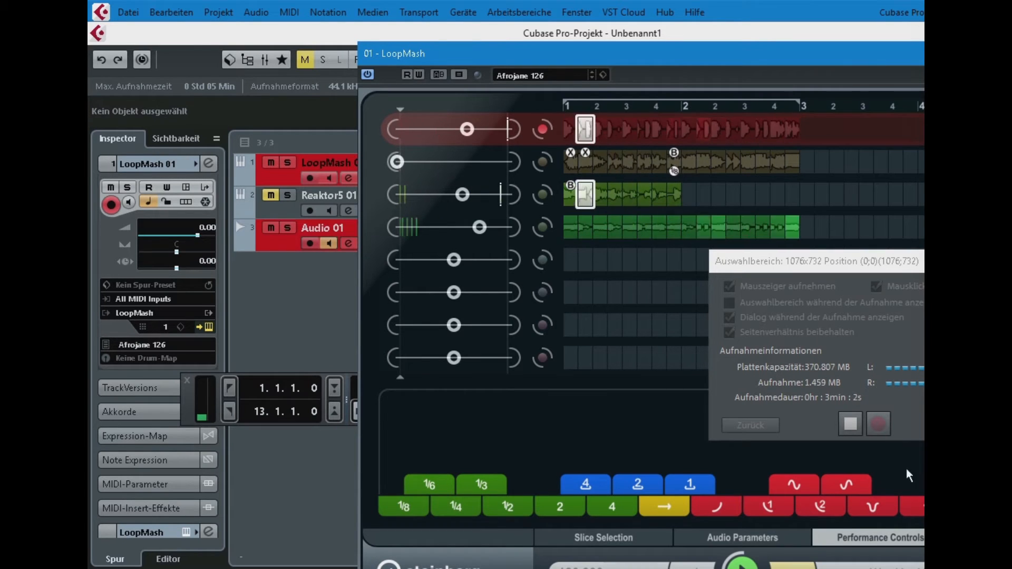
# Step: Stop the recording in the project window and solo the Audio 01 track
pyautogui.click(312, 330)
pyautogui.press('space')
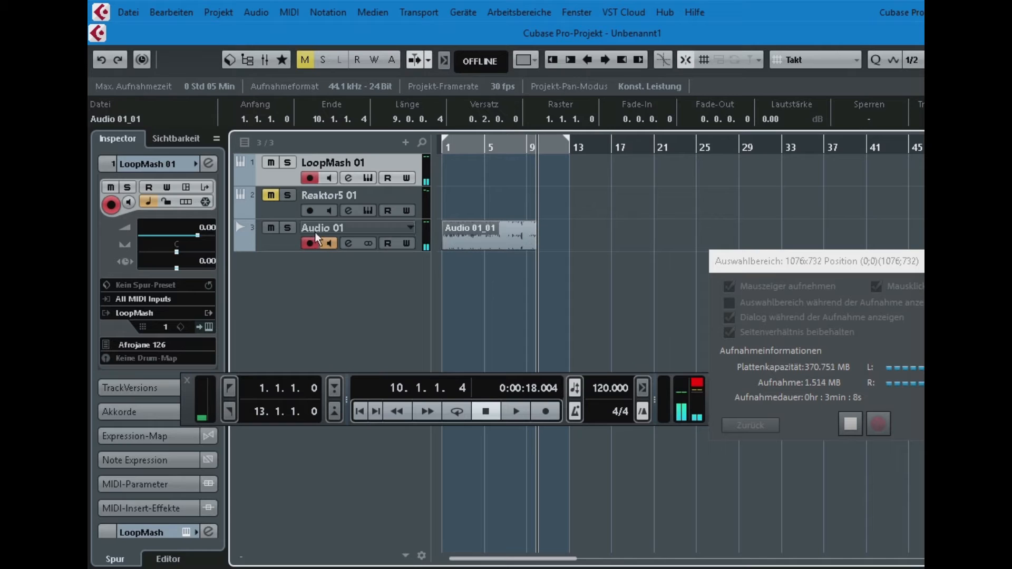
pyautogui.click(287, 228)
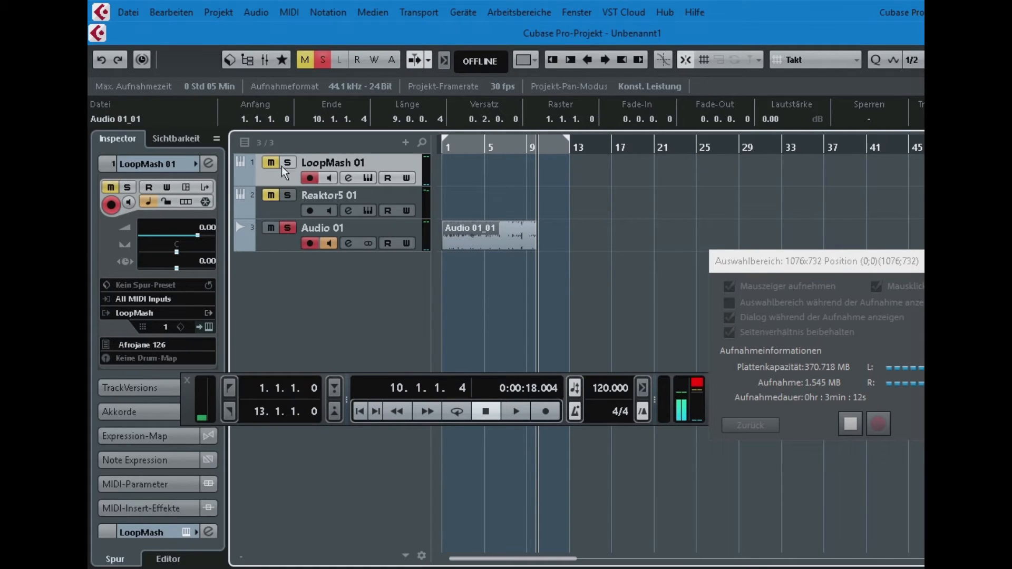
# Step: Play back Audio 01's recording from the project start with its monitoring switched off, and view the track's input bus choices
pyautogui.click(330, 242)
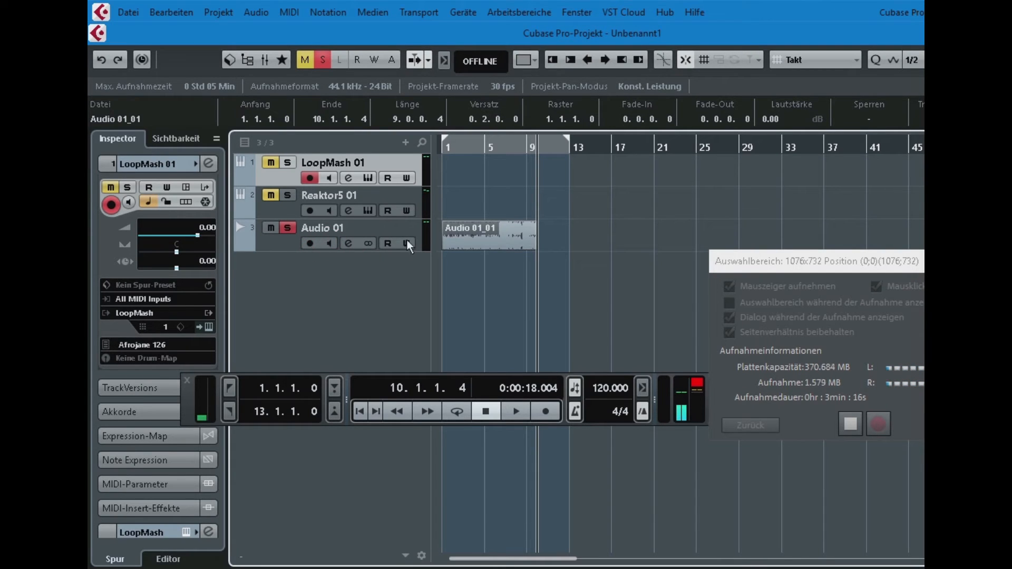
pyautogui.press('KP_Decimal')
pyautogui.press('space')
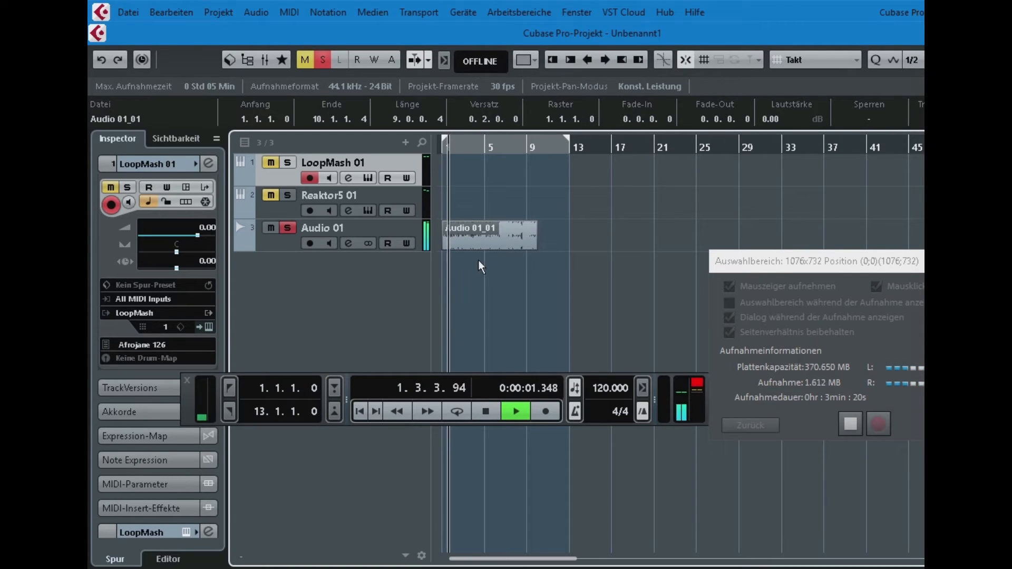
pyautogui.click(286, 239)
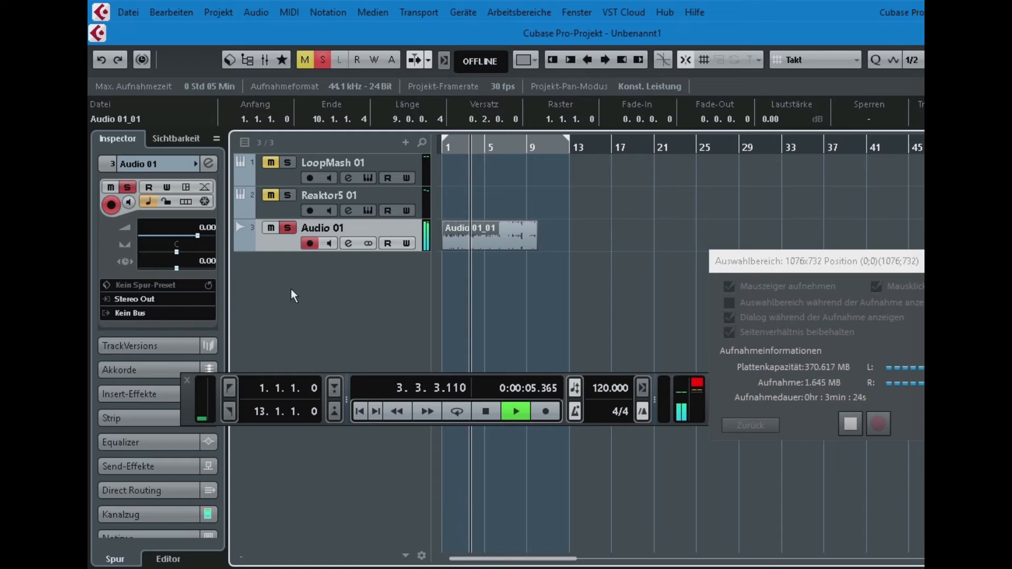
pyautogui.press('space')
pyautogui.click(177, 297)
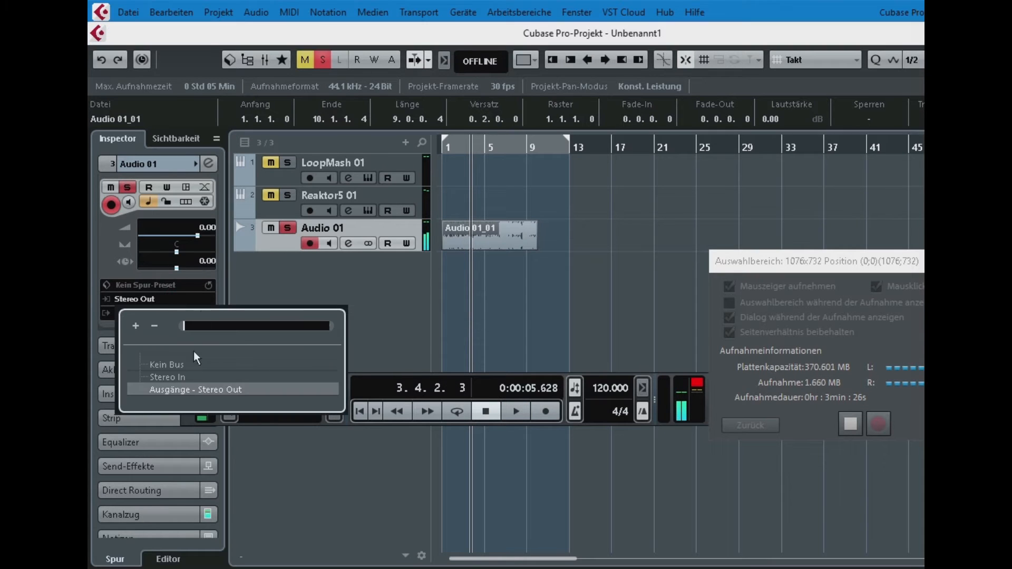
pyautogui.click(361, 300)
# Step: Add a new audio track, Audio 02, and move the Audio 01_01 event onto it at bar 1
pyautogui.rightClick(320, 261)
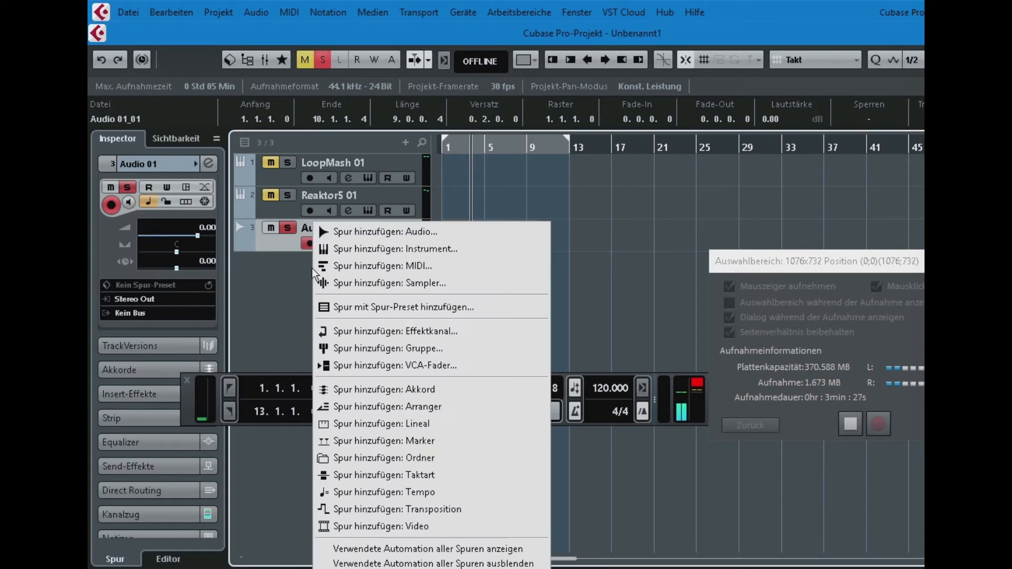
pyautogui.click(358, 232)
pyautogui.click(676, 320)
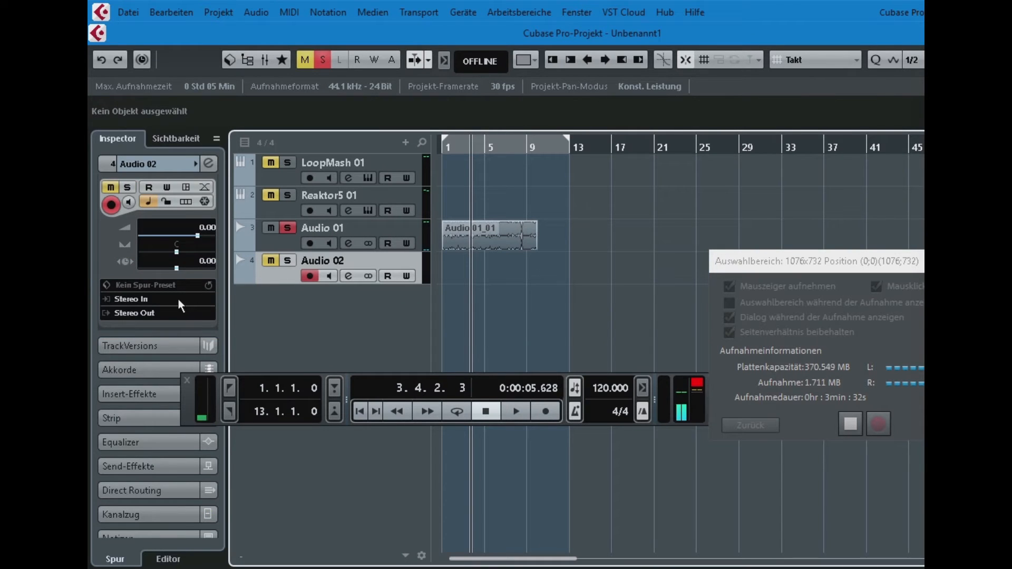
pyautogui.moveTo(498, 248); pyautogui.dragTo(474, 280)
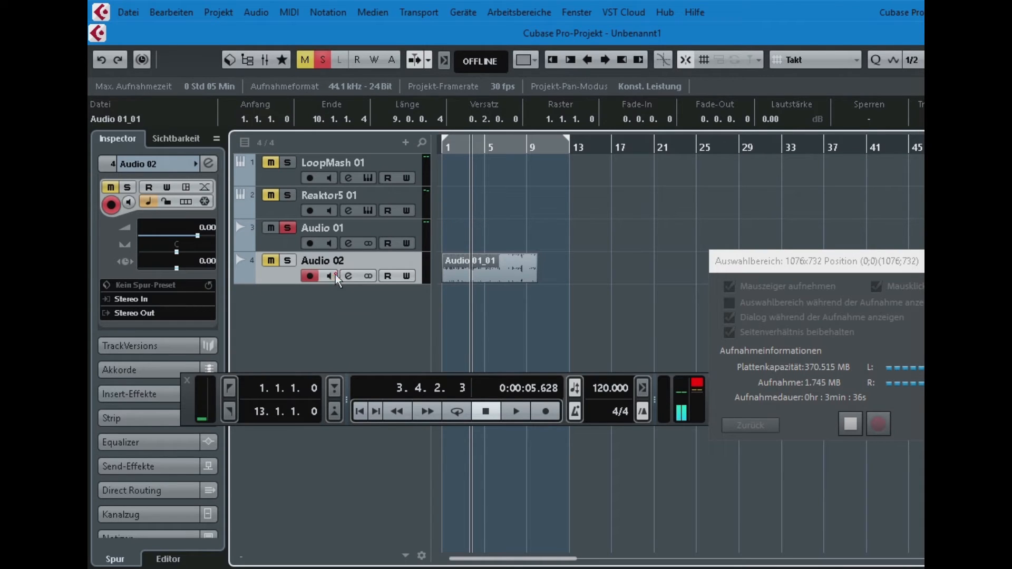
# Step: Clear Audio 01's solo and mute it, leave only Audio 02 unmuted, and start playback from the project start
pyautogui.click(269, 226)
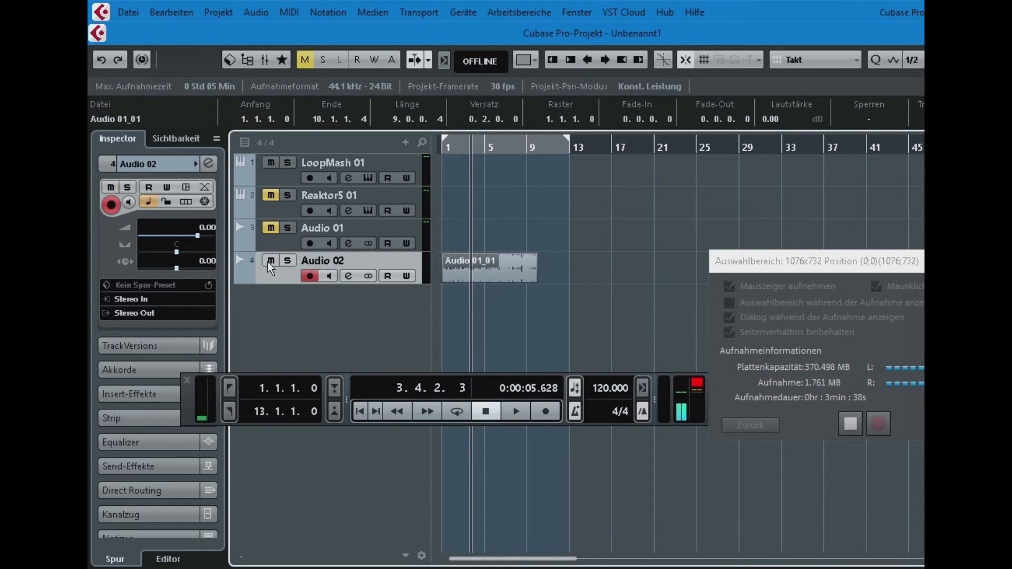
pyautogui.click(274, 258)
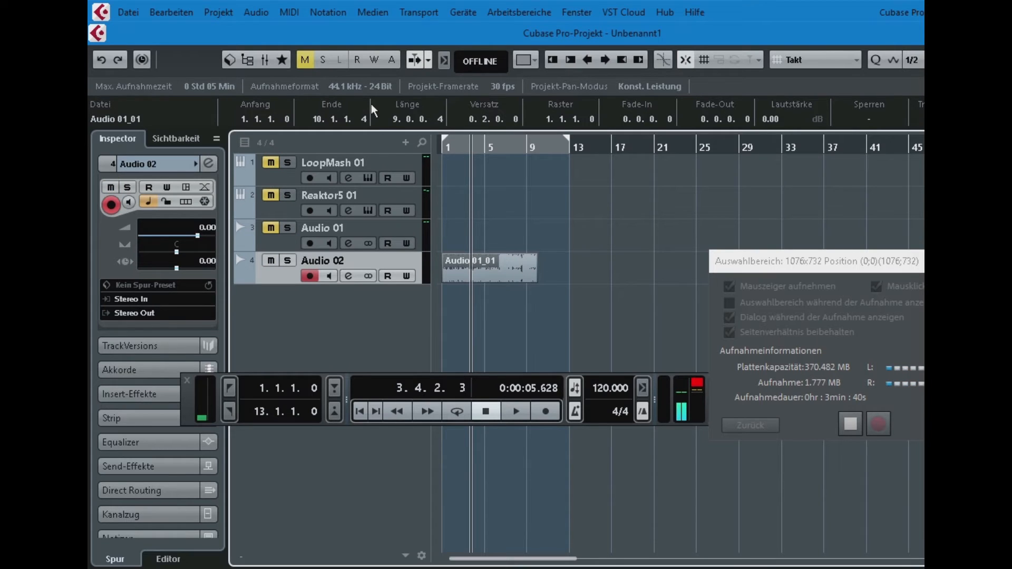
pyautogui.press('Home')
pyautogui.press('space')
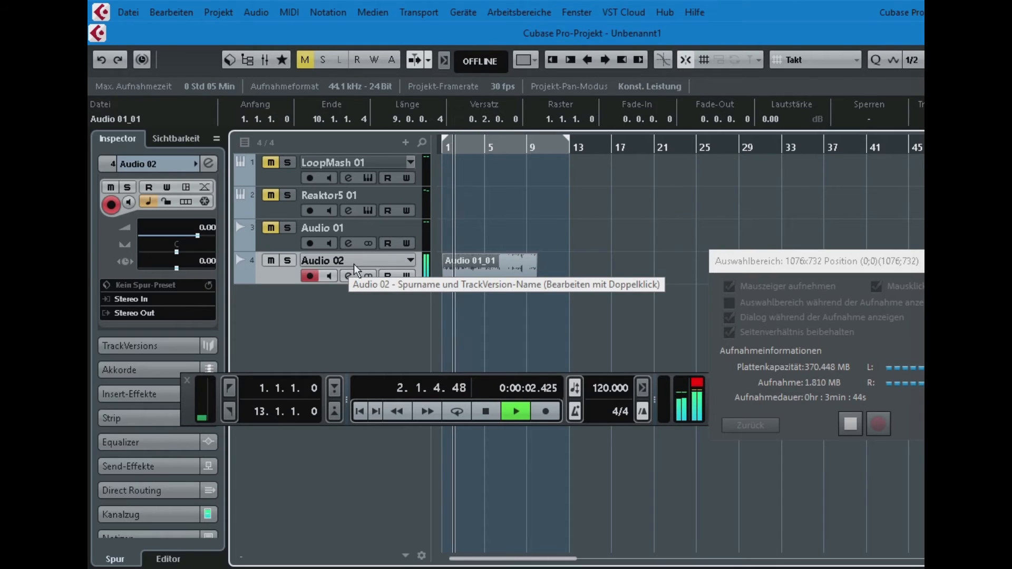
# Step: Examine Audio 02's channel and insert slots in the MixConsole during playback, and return to the project and stop playback
pyautogui.press('F3')
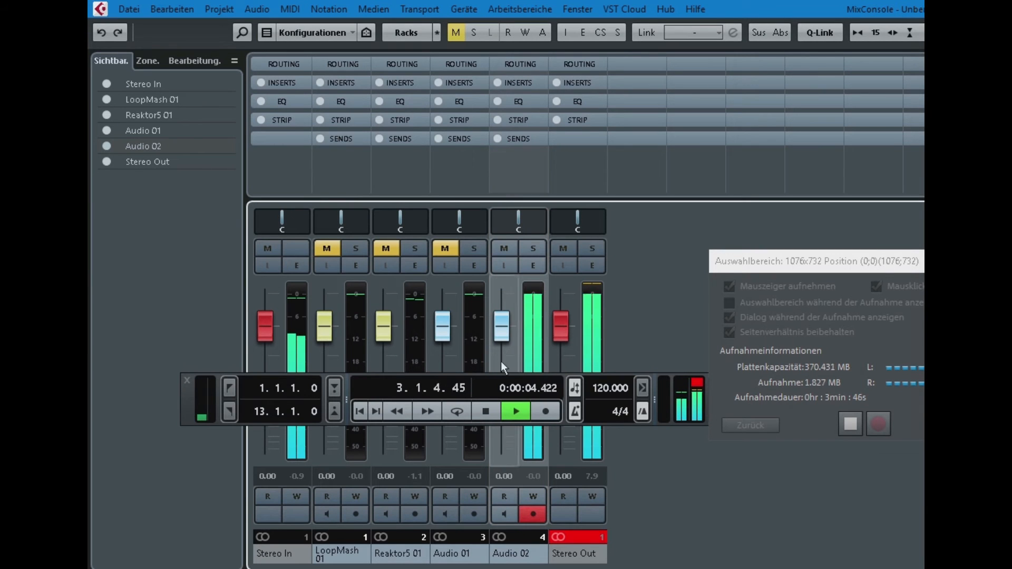
pyautogui.click(521, 83)
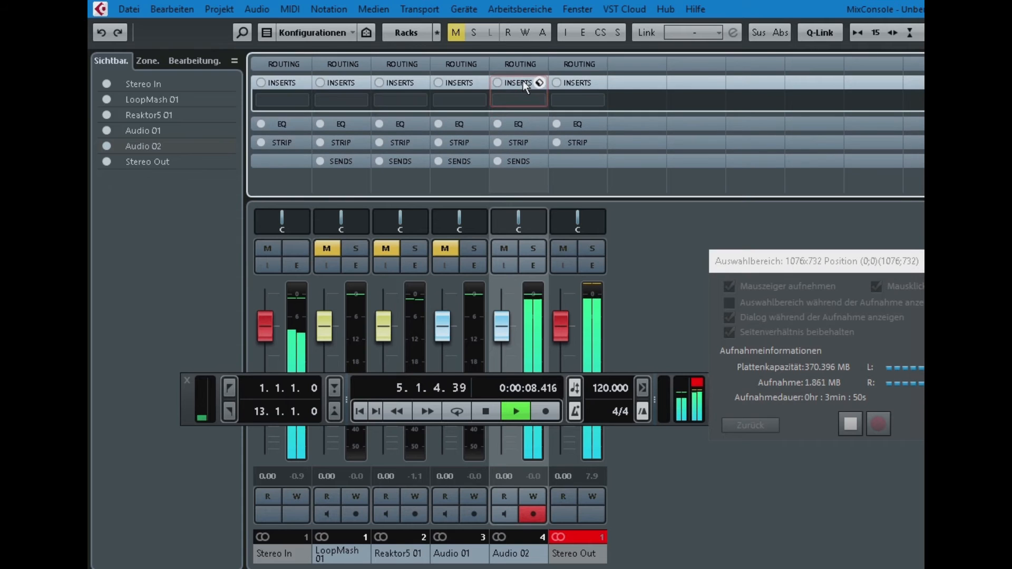
pyautogui.click(523, 83)
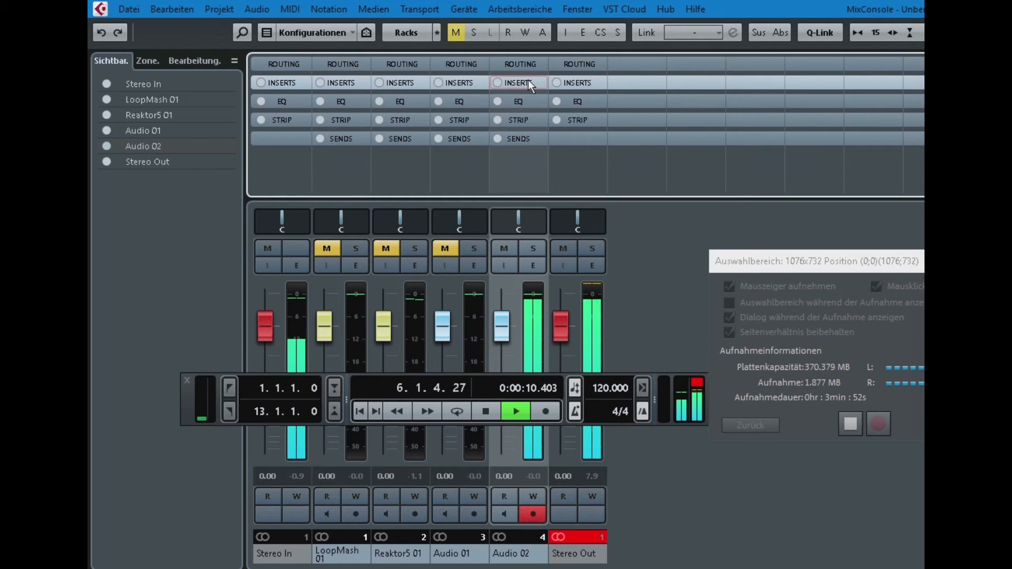
pyautogui.press('F3')
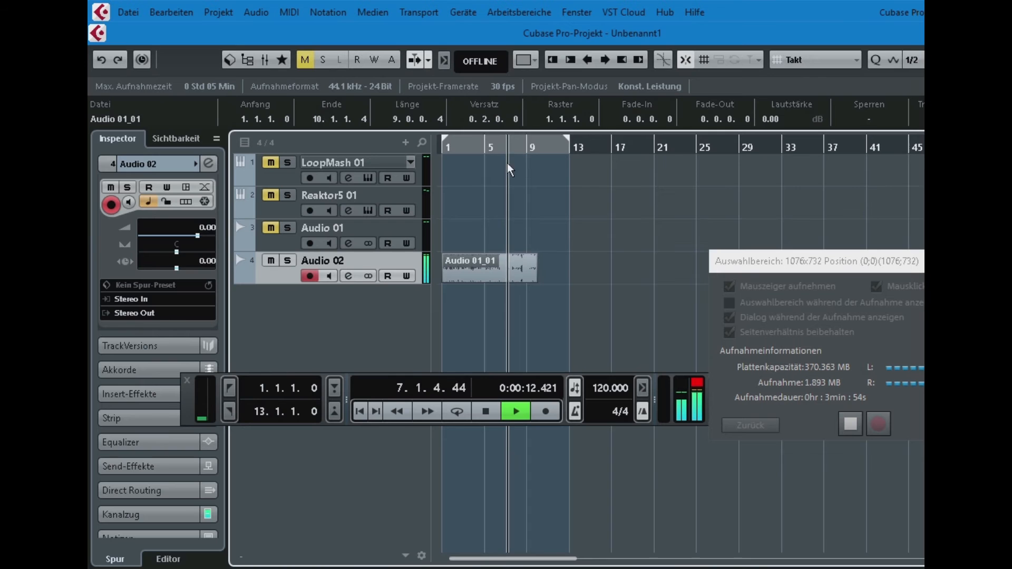
pyautogui.press('space')
# Step: View the Audio 01_01 event in the sample editor and the mixer in the lower zone, and close that zone
pyautogui.doubleClick(501, 267)
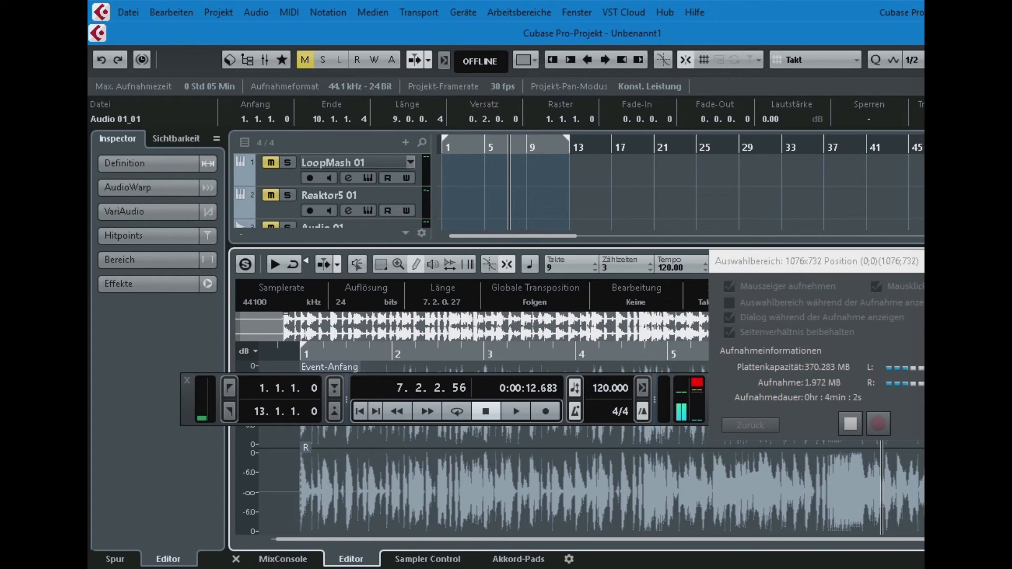
pyautogui.click(274, 566)
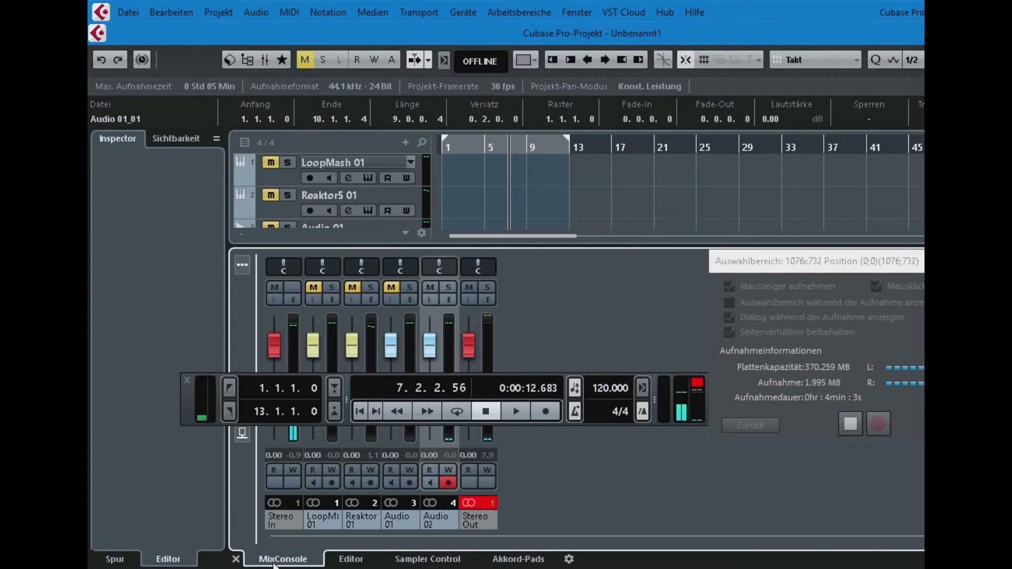
pyautogui.press('F3')
pyautogui.press('F3')
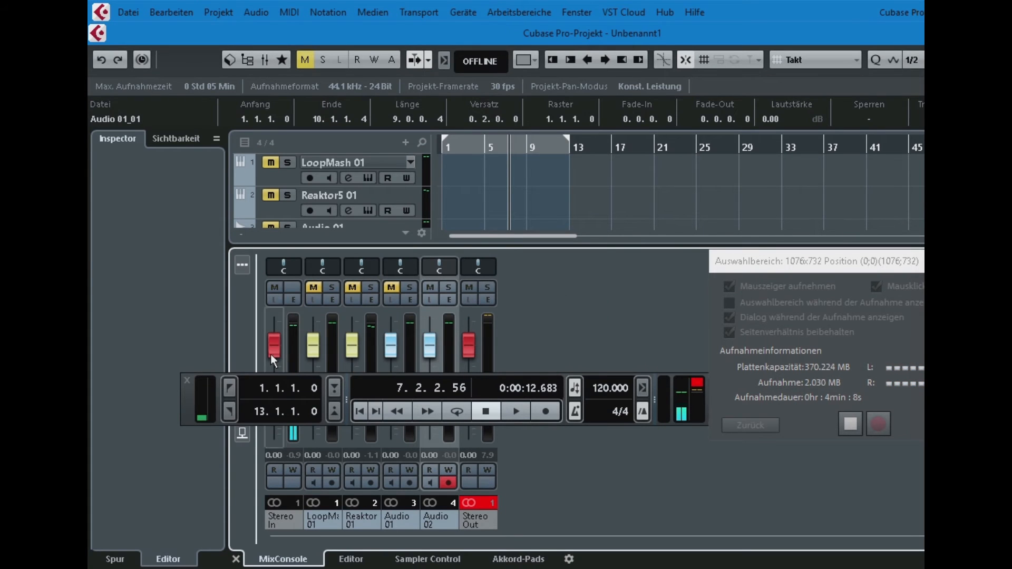
pyautogui.click(236, 559)
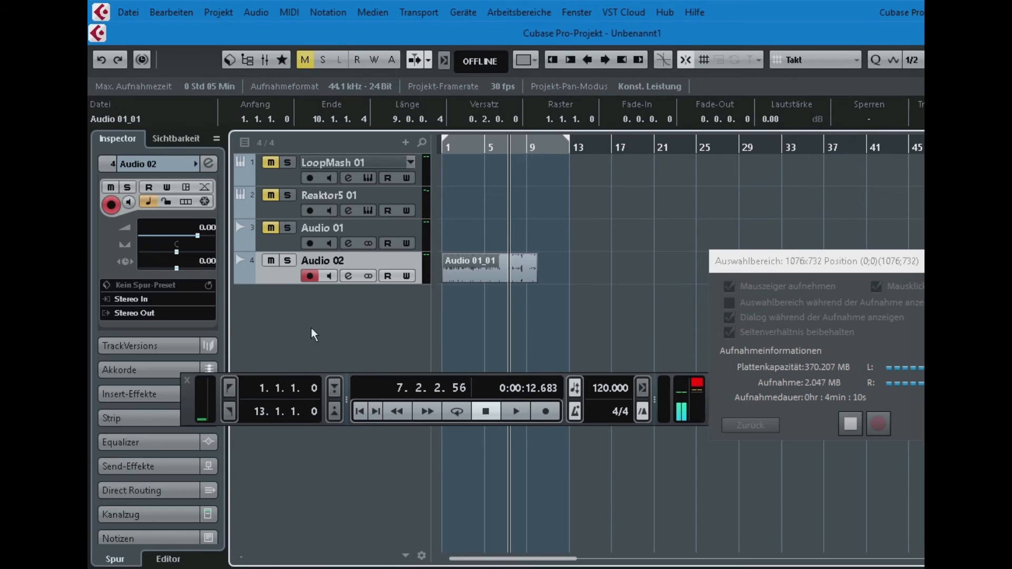
# Step: Unmute Audio 01 and Reaktor5 01, mute Audio 02, and open the Reaktor5 instrument editor
pyautogui.click(271, 175)
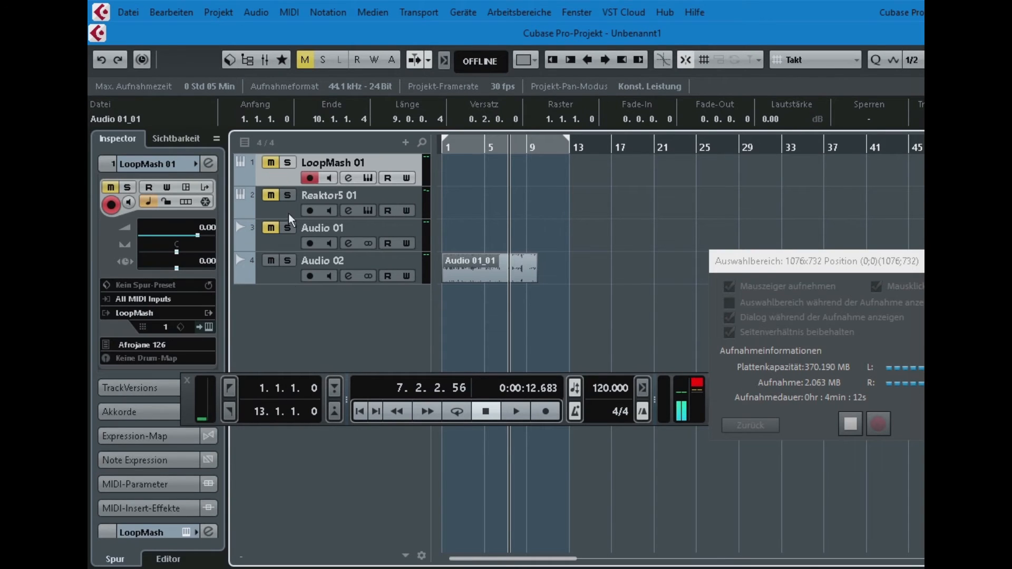
pyautogui.click(277, 246)
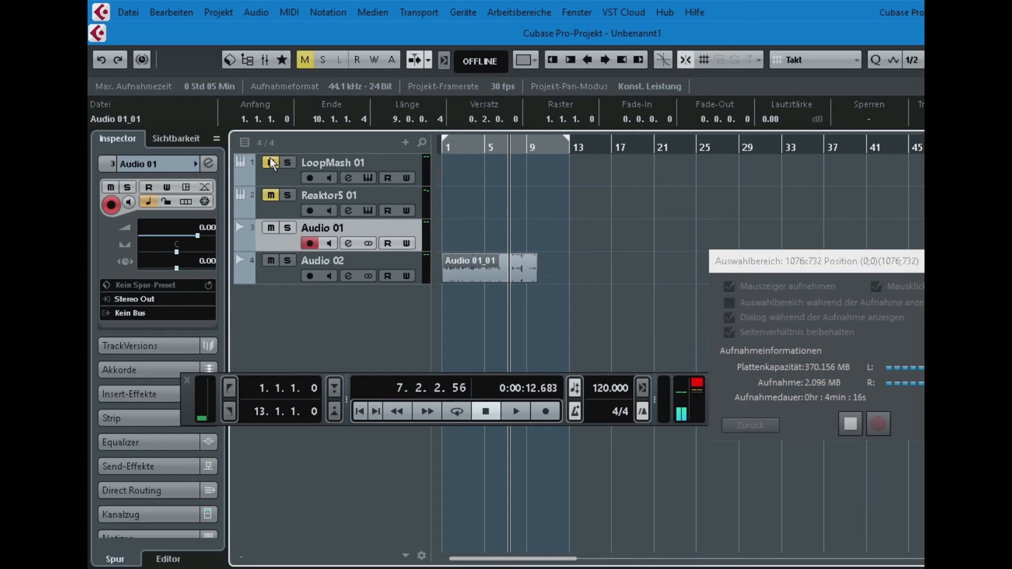
pyautogui.click(276, 215)
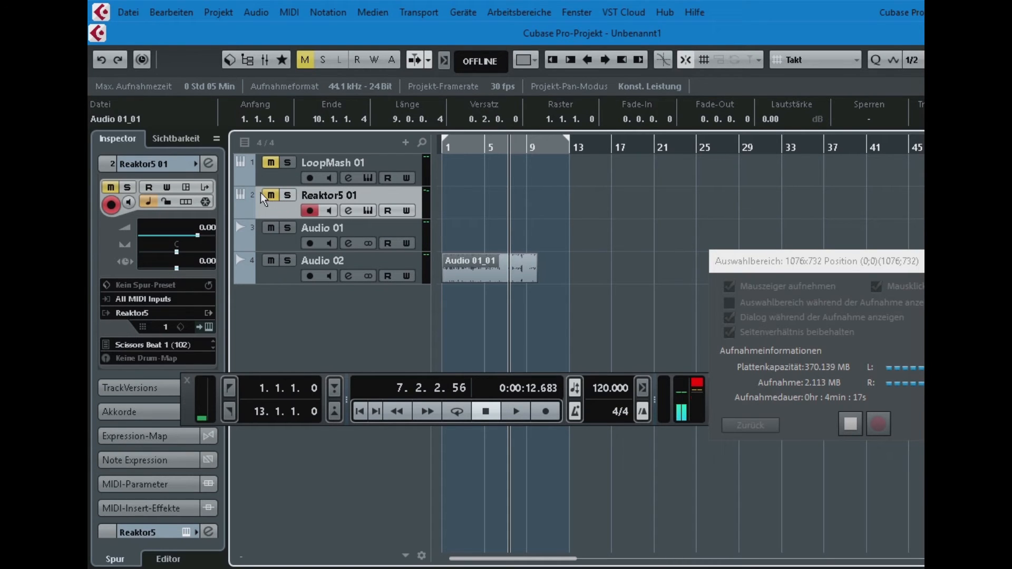
pyautogui.click(271, 196)
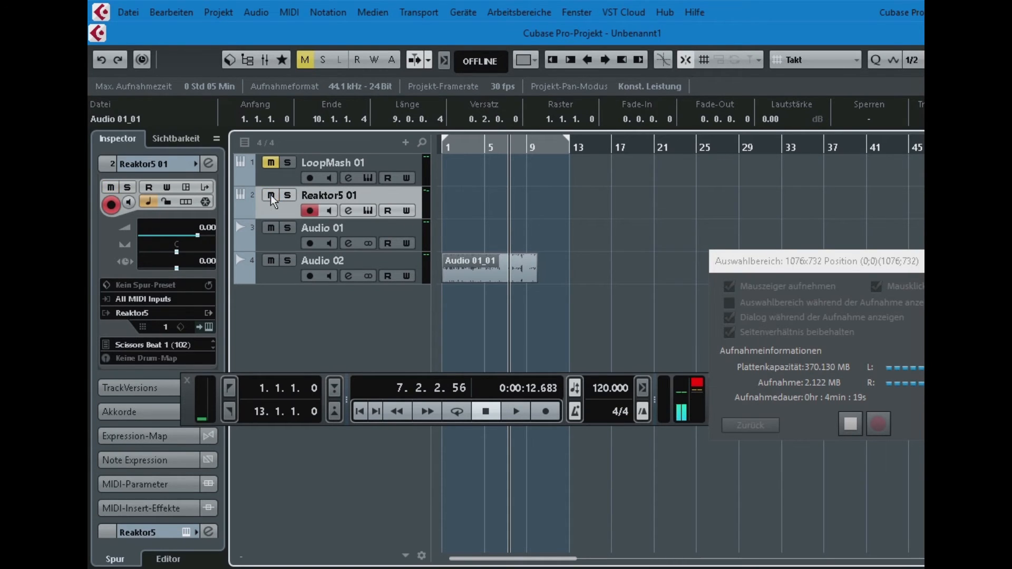
pyautogui.click(209, 327)
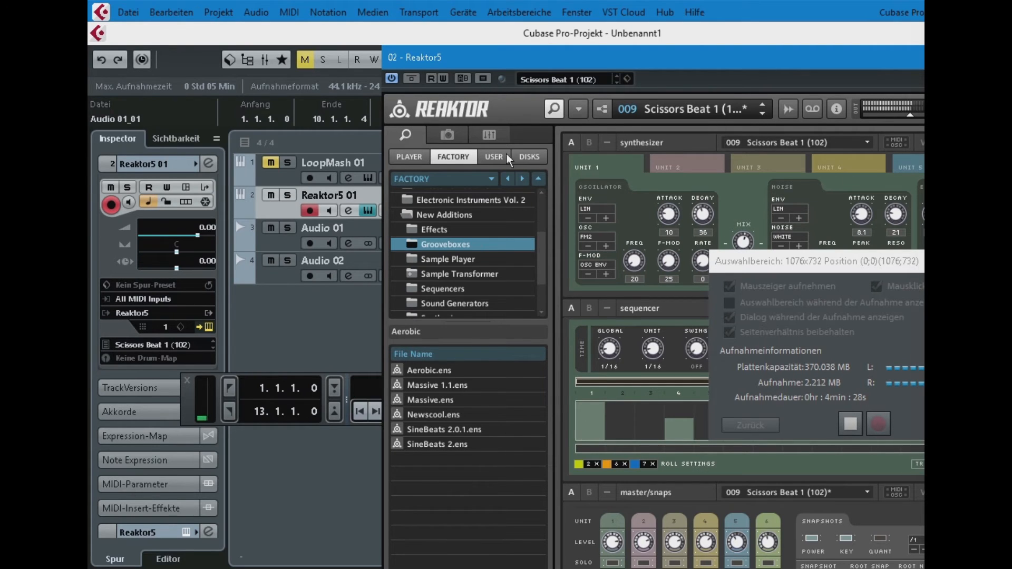
pyautogui.click(269, 263)
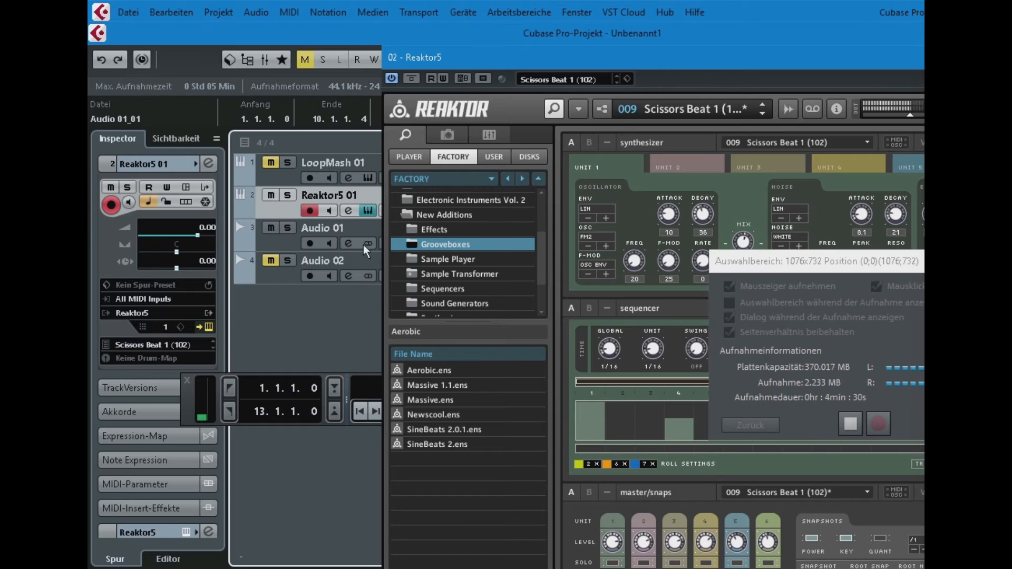
# Step: Step through Reaktor's snapshots to 014 Reaktor Dancehall 2 and move its window clear of the track list
pyautogui.click(763, 113)
pyautogui.click(763, 114)
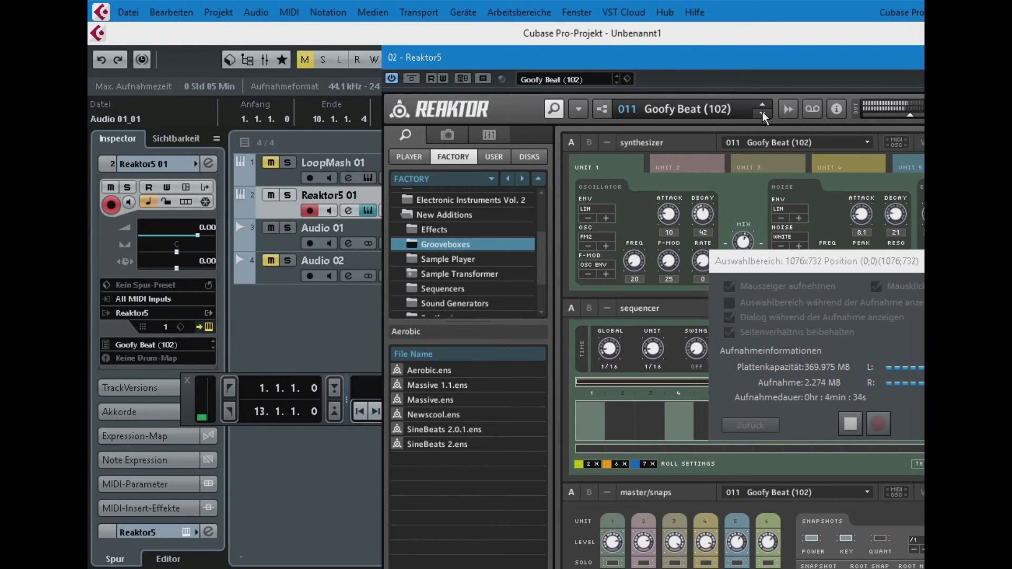
pyautogui.click(763, 113)
pyautogui.click(763, 113)
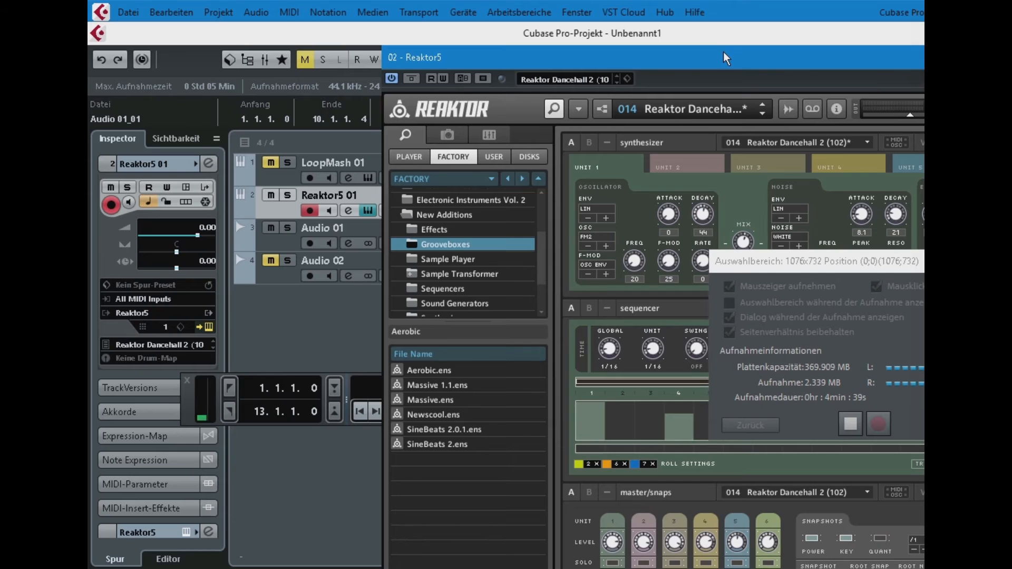
pyautogui.moveTo(725, 58); pyautogui.dragTo(857, 78)
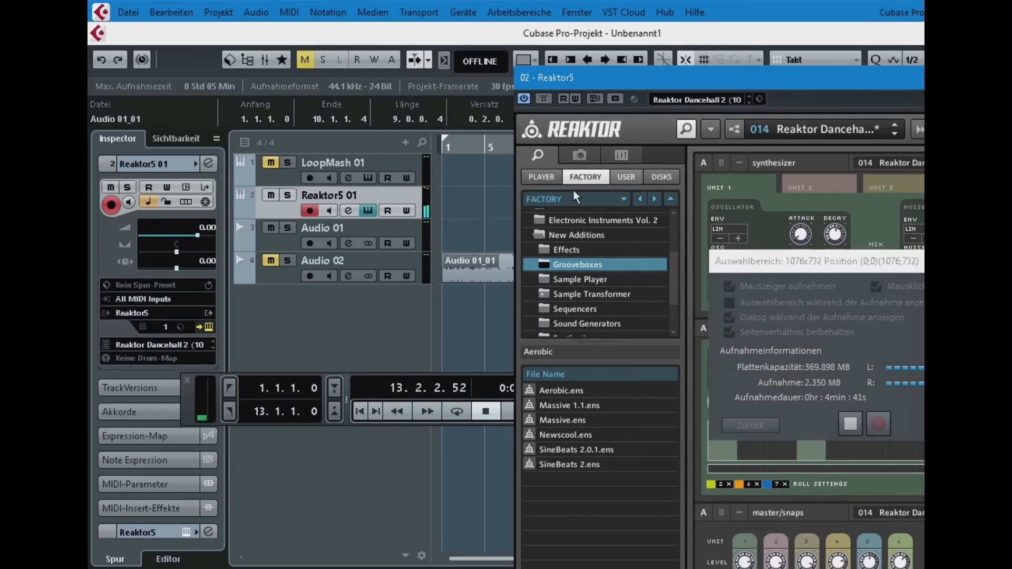
# Step: Arm Audio 01 with monitoring on and start recording from the project start
pyautogui.click(291, 242)
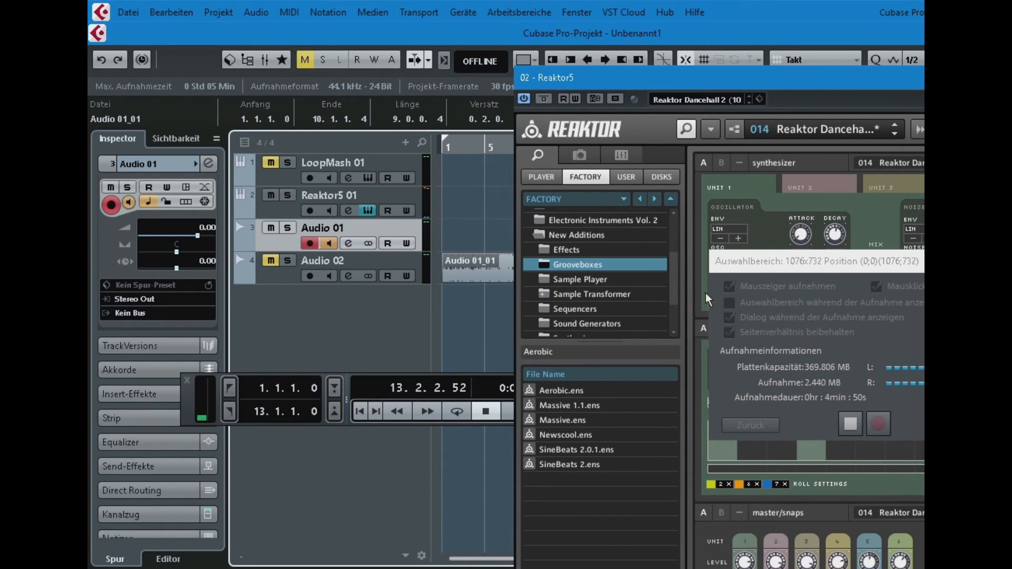
pyautogui.click(358, 418)
pyautogui.click(546, 411)
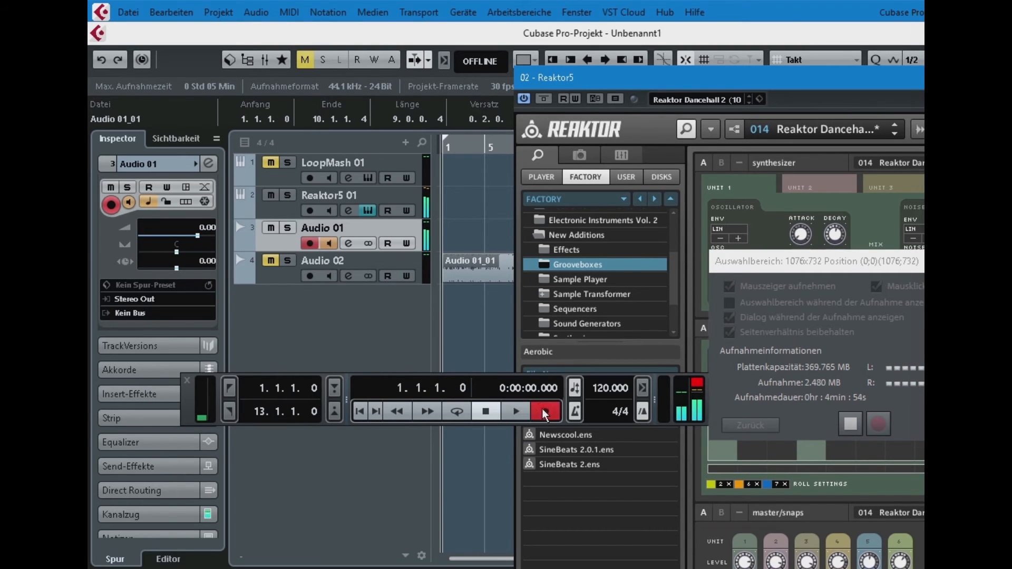
# Step: While recording, switch Reaktor's presets to You were saying (102), Walking Heads (102), Public Transportation and Scissors Beat 1 (102)
pyautogui.click(753, 101)
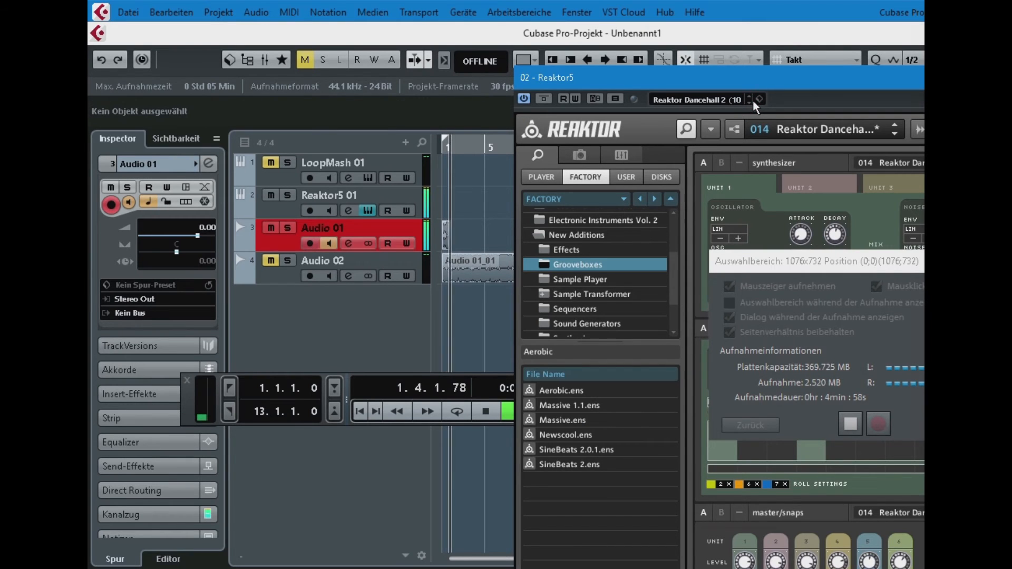
pyautogui.click(749, 103)
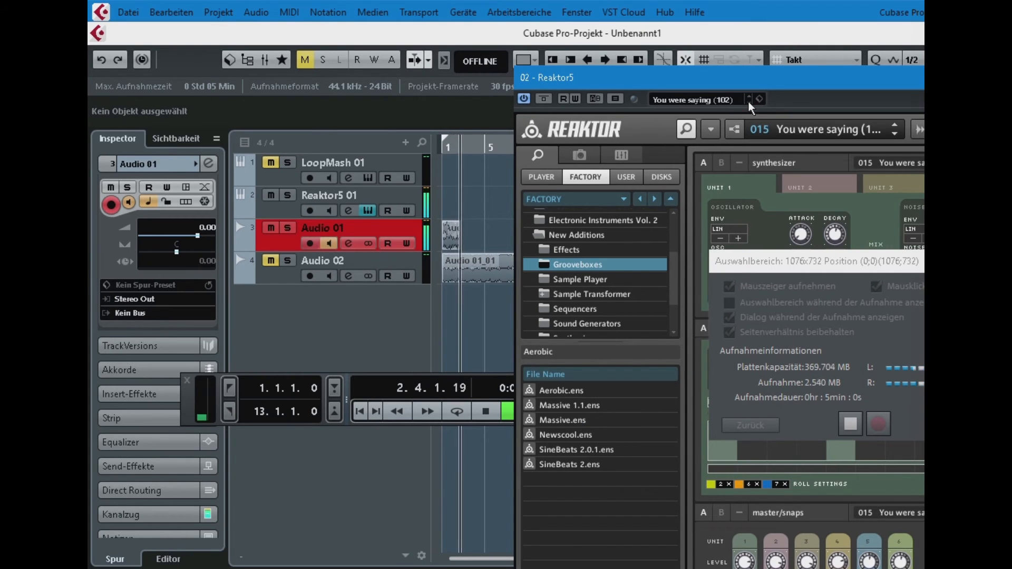
pyautogui.click(749, 104)
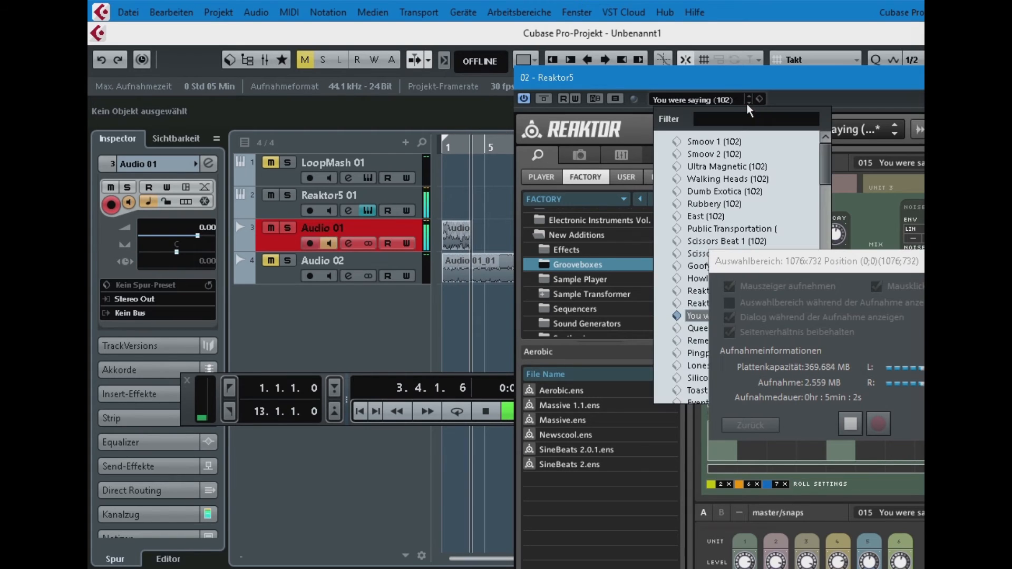
pyautogui.click(711, 179)
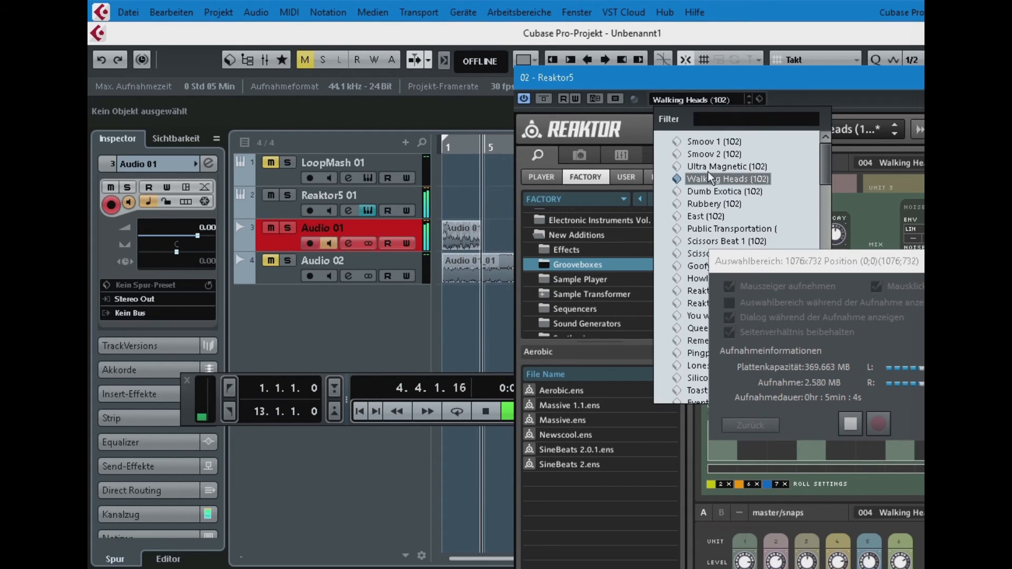
pyautogui.click(746, 108)
pyautogui.click(746, 106)
pyautogui.doubleClick(709, 231)
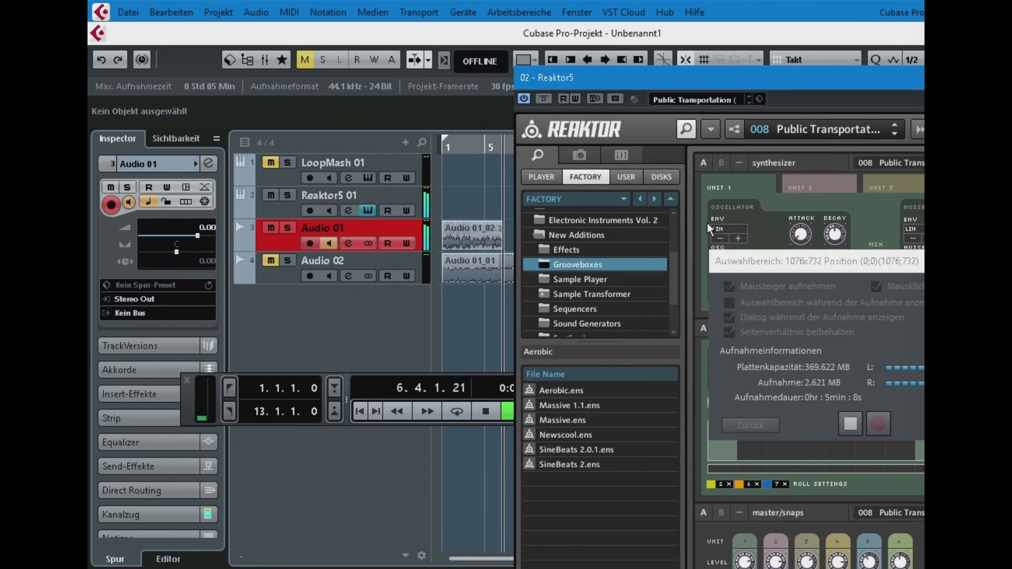
pyautogui.click(750, 103)
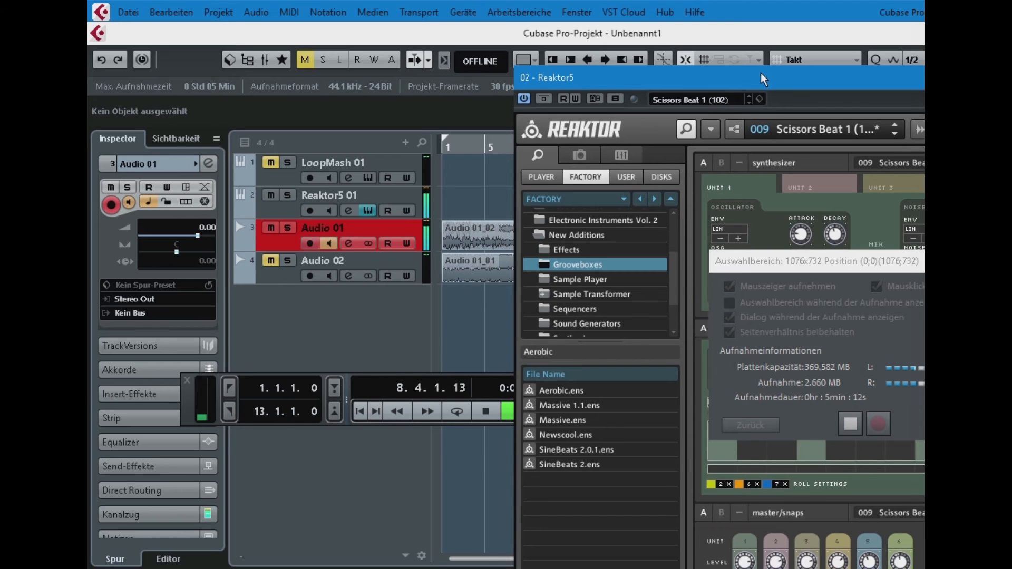
# Step: Move the Reaktor5 window aside, close it and stop the recording on Audio 01
pyautogui.moveTo(774, 82); pyautogui.dragTo(641, 69)
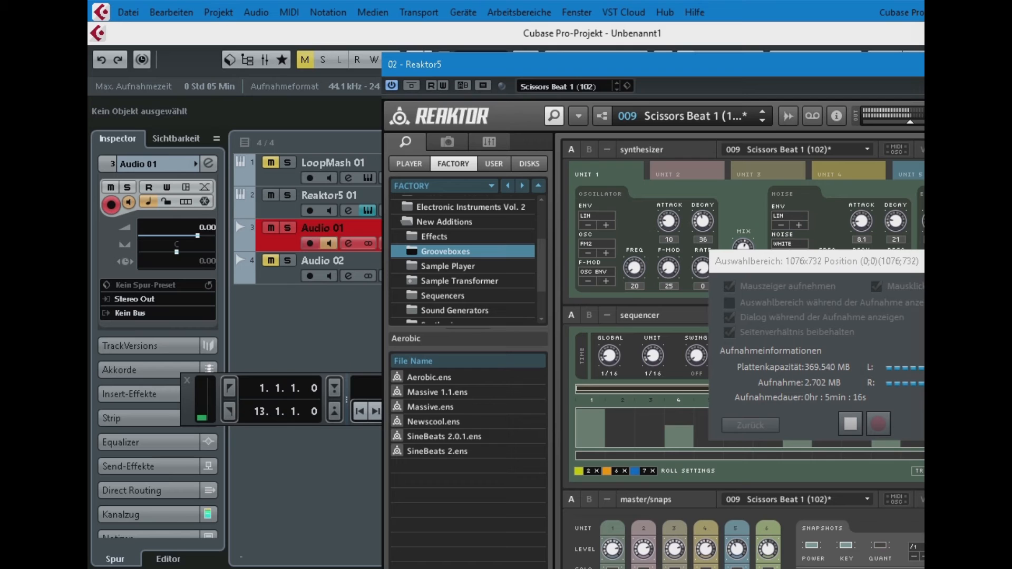
pyautogui.hotkey('ctrl', 'w')
pyautogui.press('space')
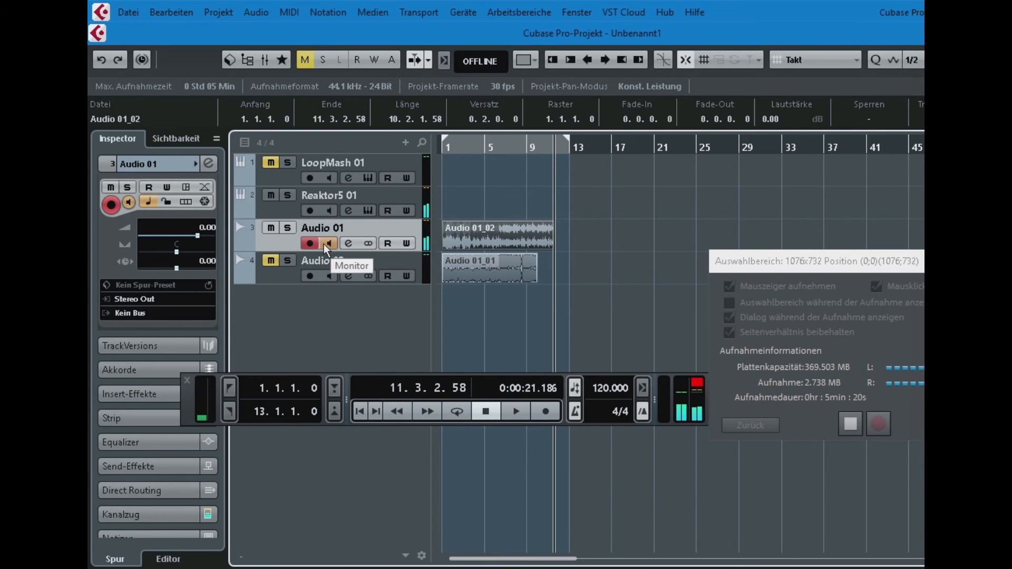
# Step: Add one stereo audio track routed to Stereo Out below Audio 02 and move the Audio 01_02 recording onto it from bar 1
pyautogui.click(284, 277)
pyautogui.rightClick(274, 278)
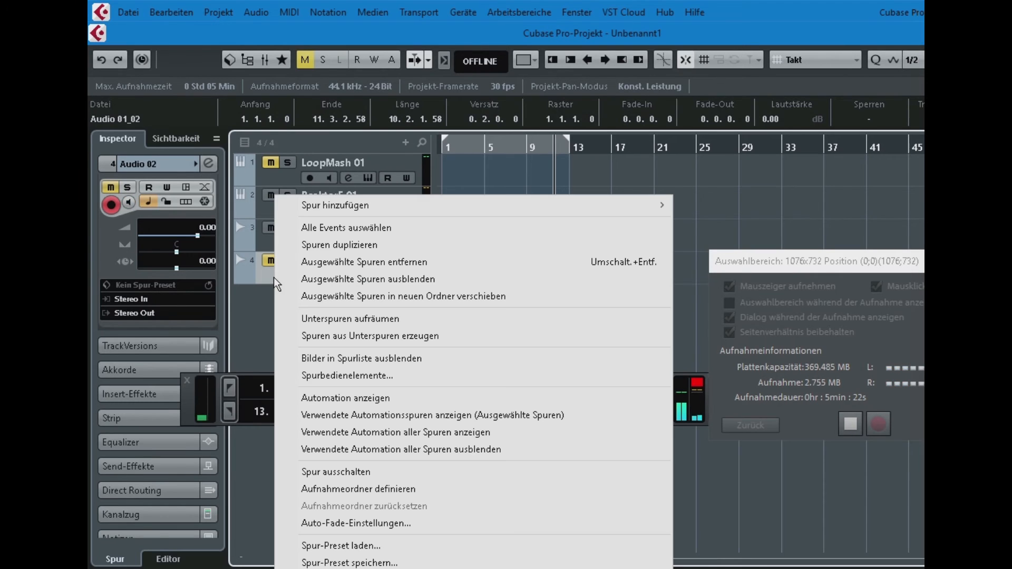
pyautogui.moveTo(345, 207)
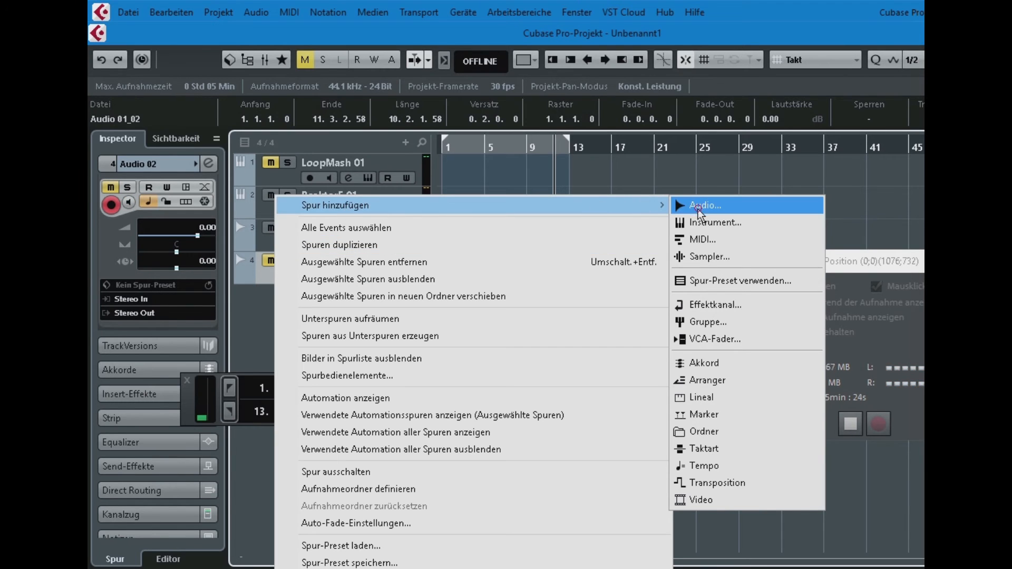
pyautogui.click(680, 210)
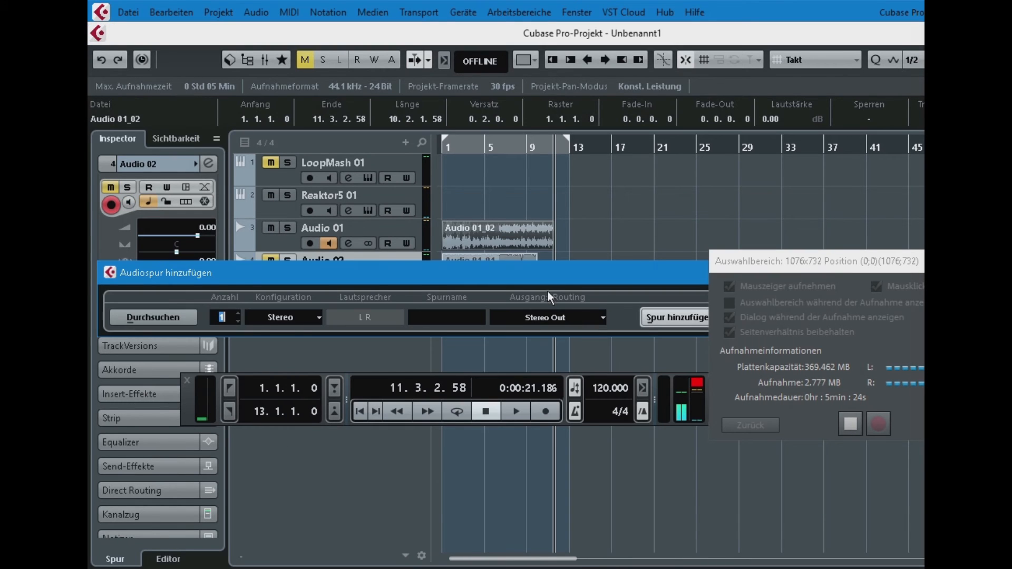
pyautogui.click(683, 317)
pyautogui.moveTo(492, 242); pyautogui.dragTo(488, 312)
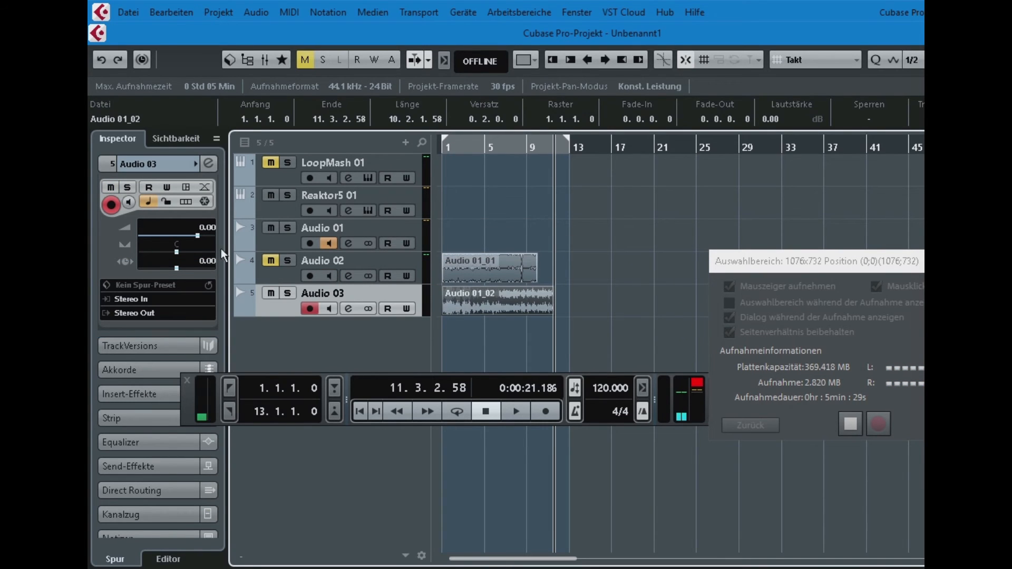
# Step: Delete the Audio 01, LoopMash 01 and Reaktor5 01 tracks, and unmute and select Audio 02
pyautogui.click(271, 241)
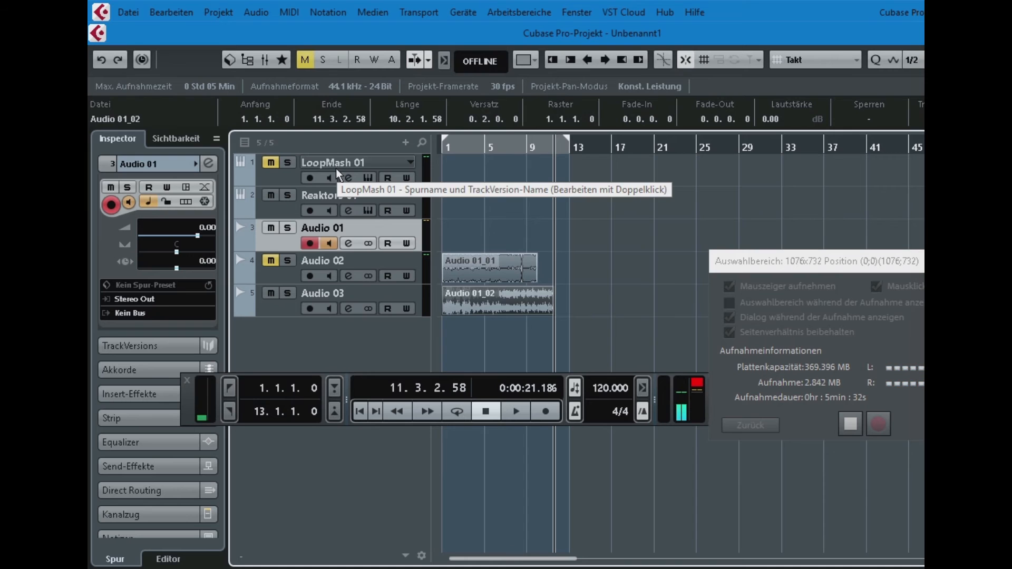
pyautogui.press('Delete')
pyautogui.press('Delete')
pyautogui.press('Delete')
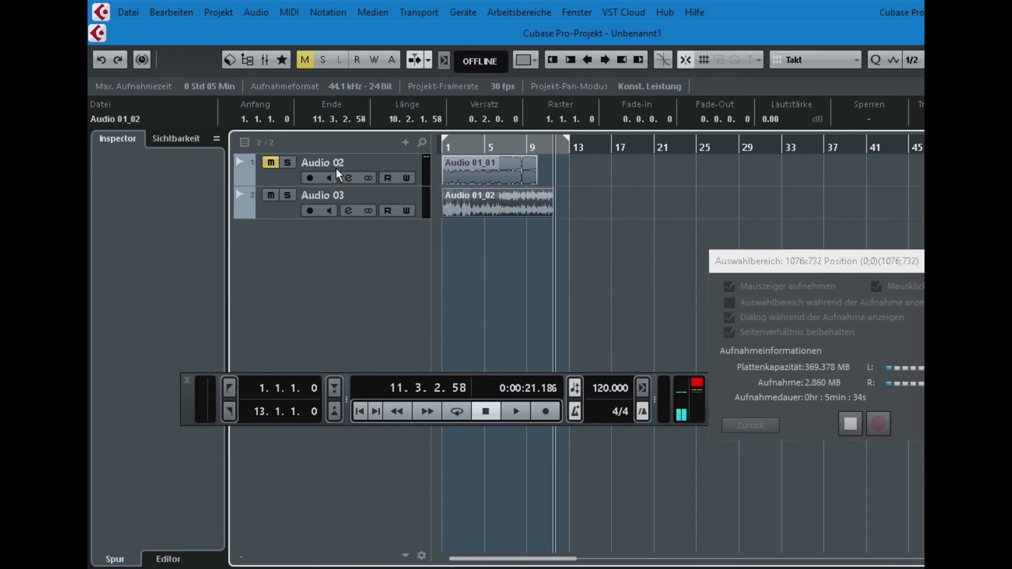
pyautogui.click(271, 163)
pyautogui.click(286, 184)
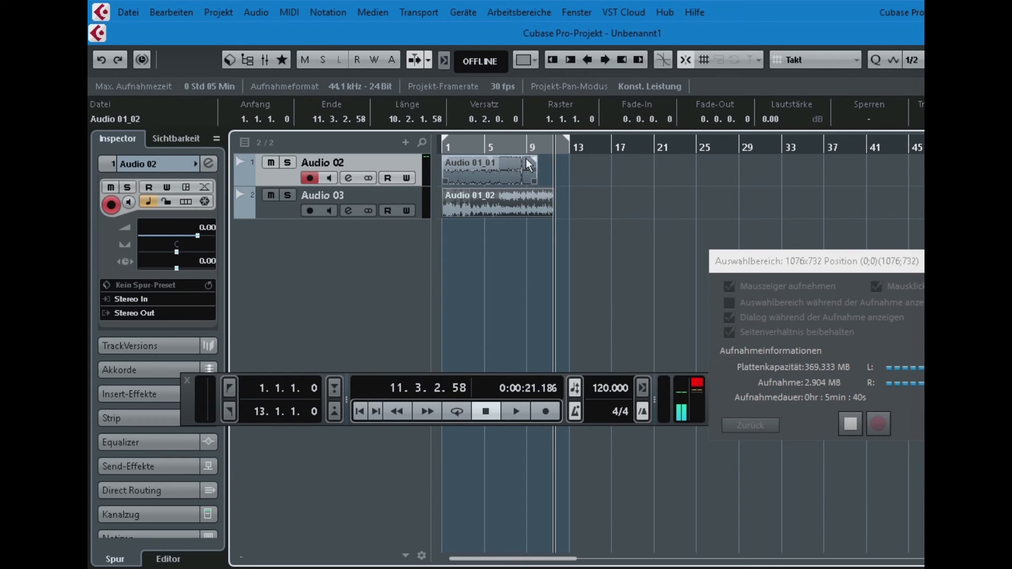
# Step: During playback from the start, set the mixer faders to -1.65 for Audio 02, 5.38 for Audio 03 and -2.67 for Stereo Out
pyautogui.press('Home')
pyautogui.press('space')
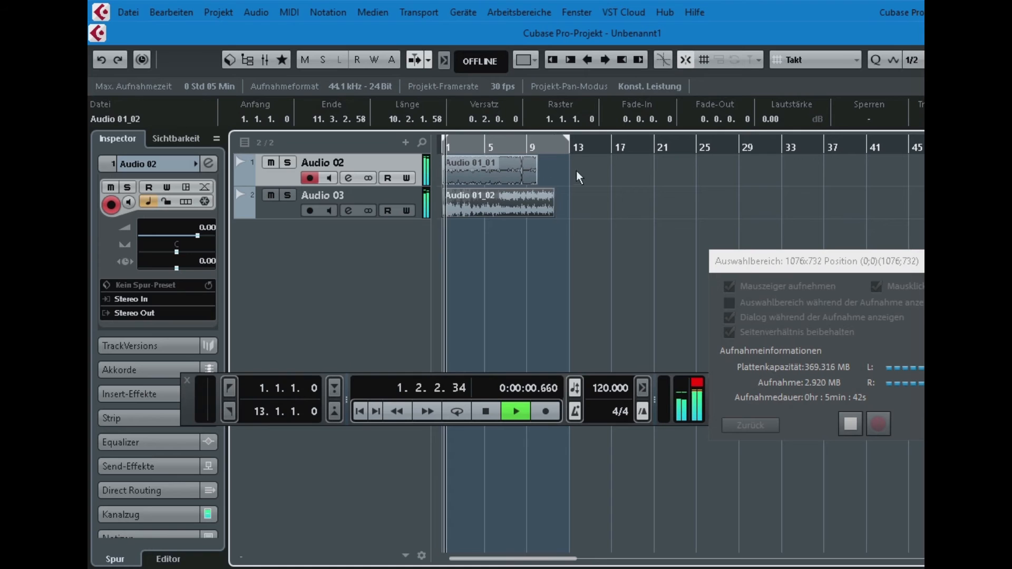
pyautogui.press('F3')
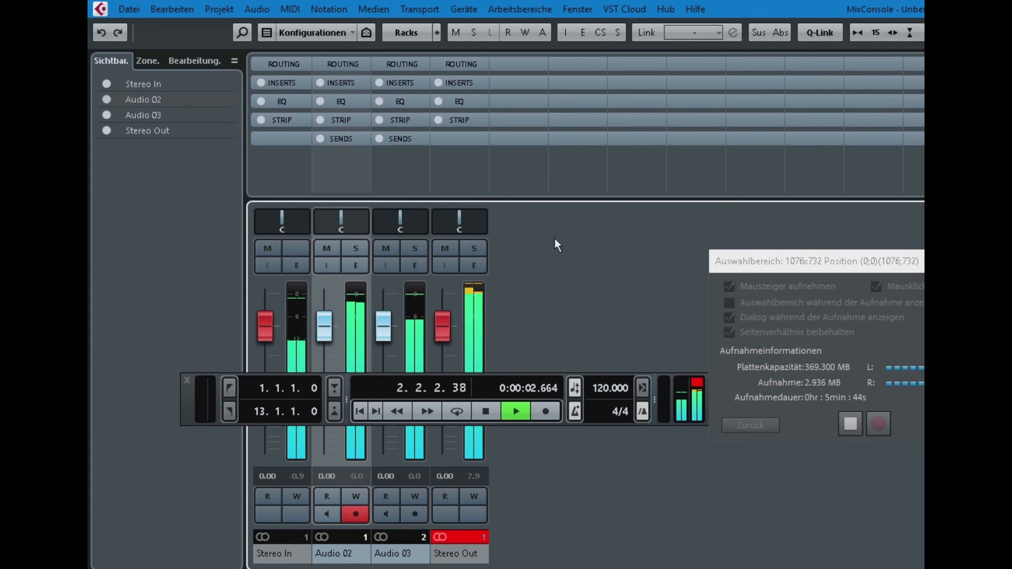
pyautogui.moveTo(385, 337); pyautogui.dragTo(390, 295)
pyautogui.moveTo(319, 355); pyautogui.dragTo(318, 334)
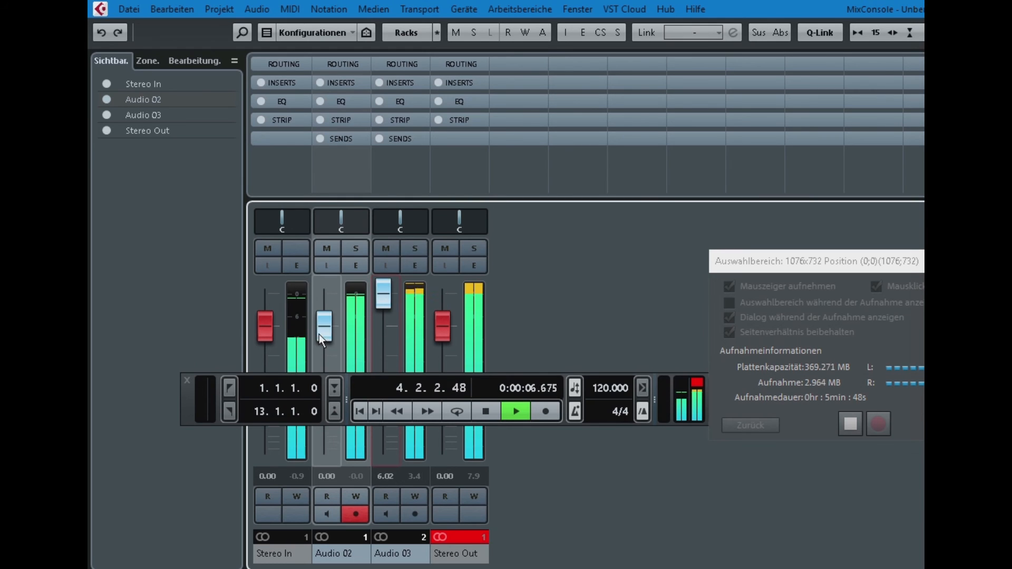
pyautogui.moveTo(379, 304); pyautogui.dragTo(383, 310)
pyautogui.moveTo(440, 335); pyautogui.dragTo(444, 351)
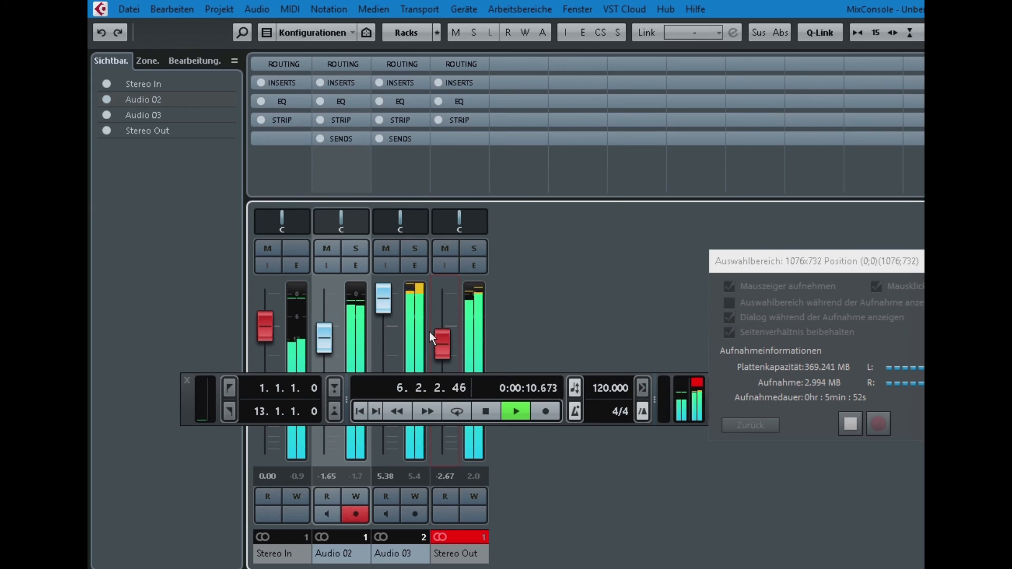
pyautogui.press('F3')
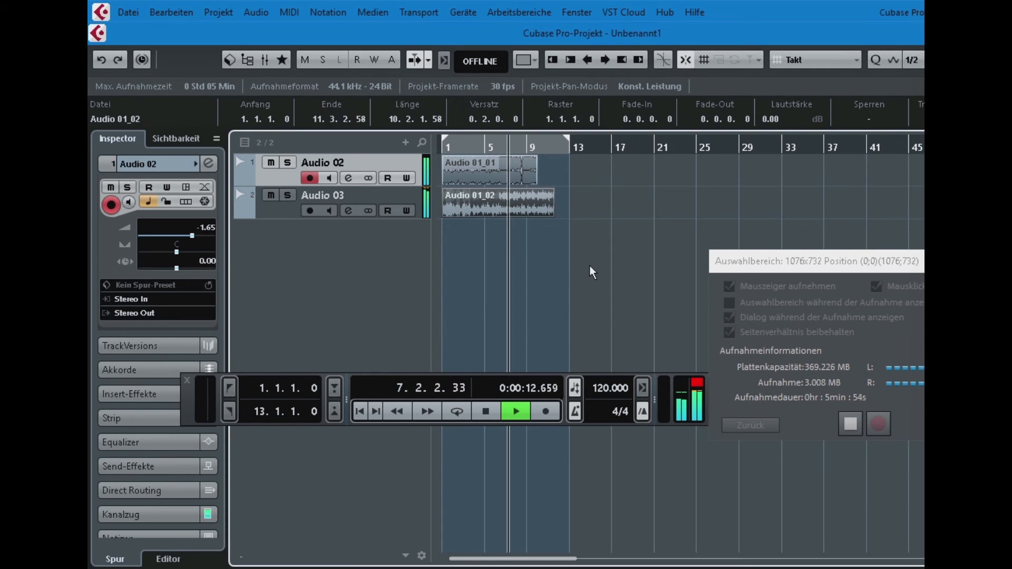
pyautogui.press('space')
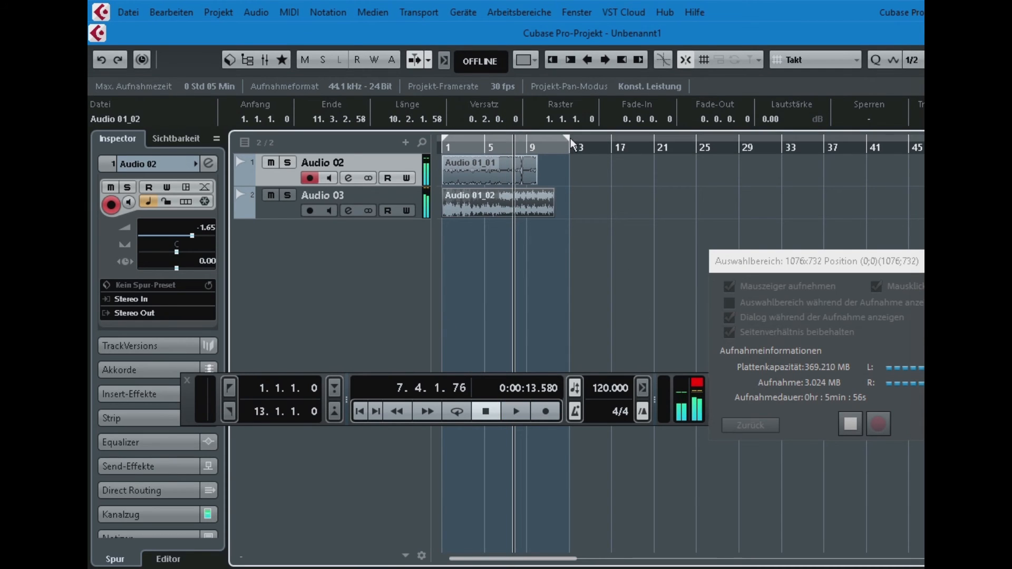
# Step: Shorten the locator range to end at bar 9 and play the project from the start
pyautogui.moveTo(566, 141); pyautogui.dragTo(523, 142)
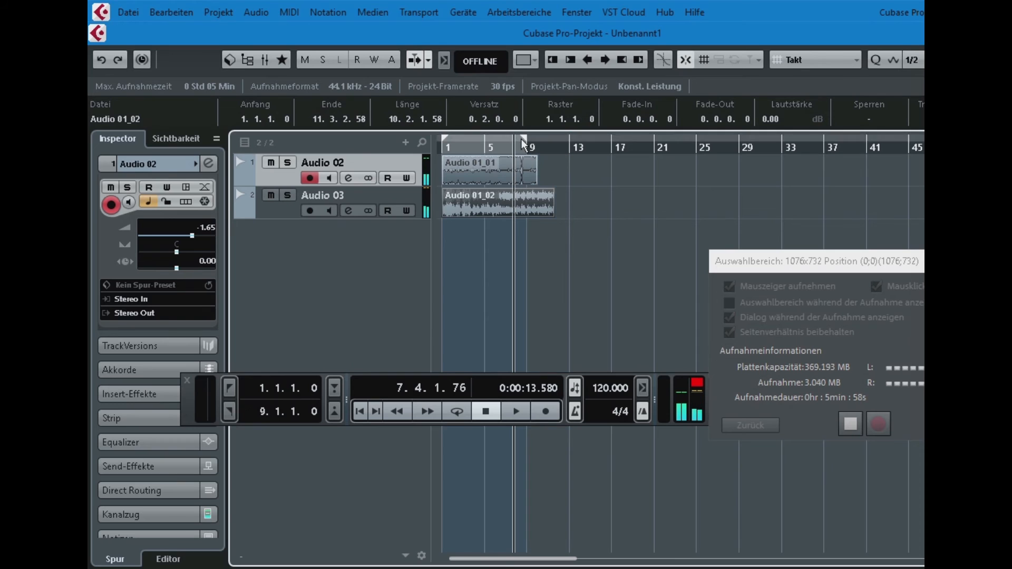
pyautogui.press('Home')
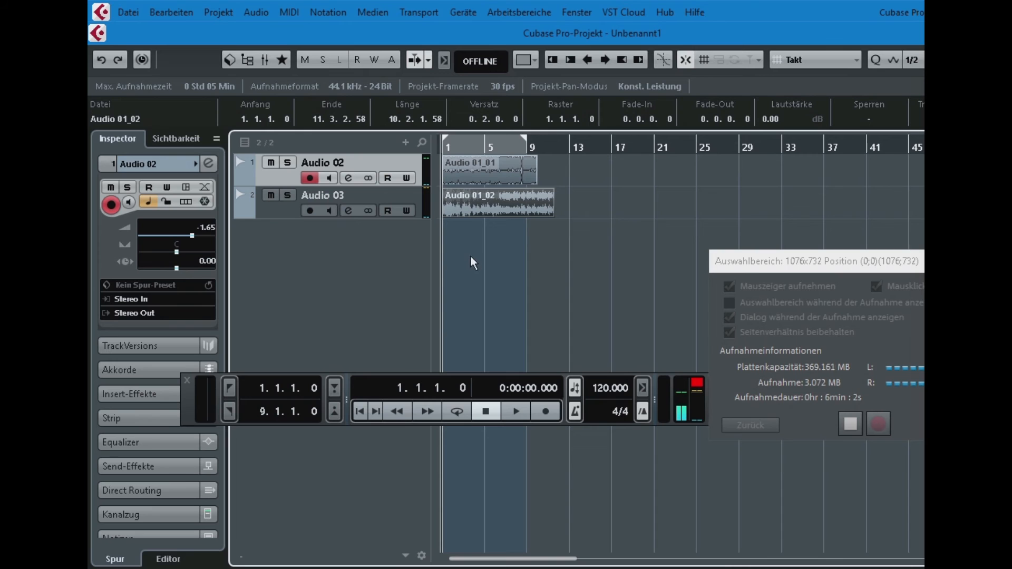
pyautogui.press('space')
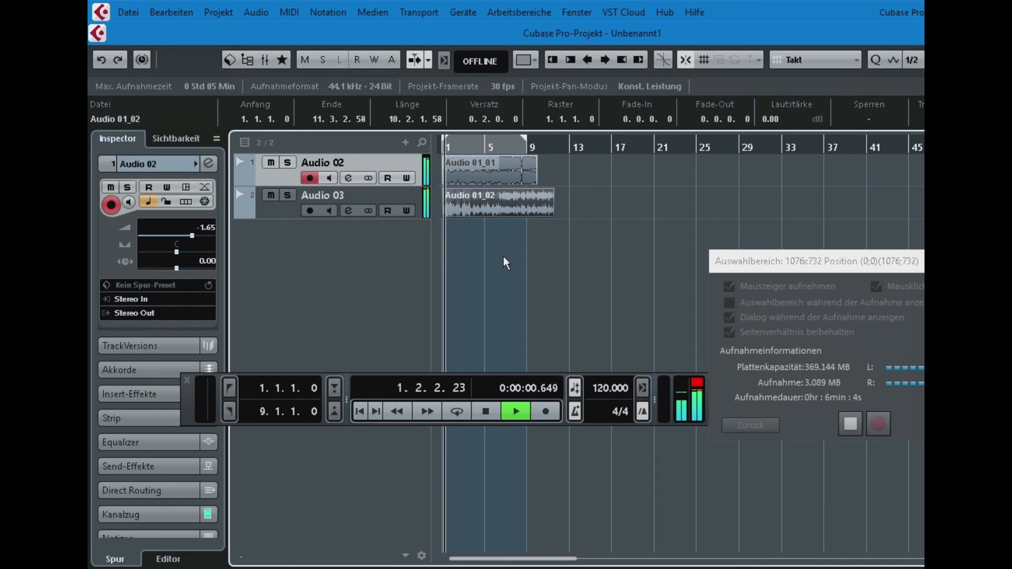
# Step: Add one instrument track with DUNE 2 routed to Stereo Out
pyautogui.rightClick(366, 245)
pyautogui.click(417, 252)
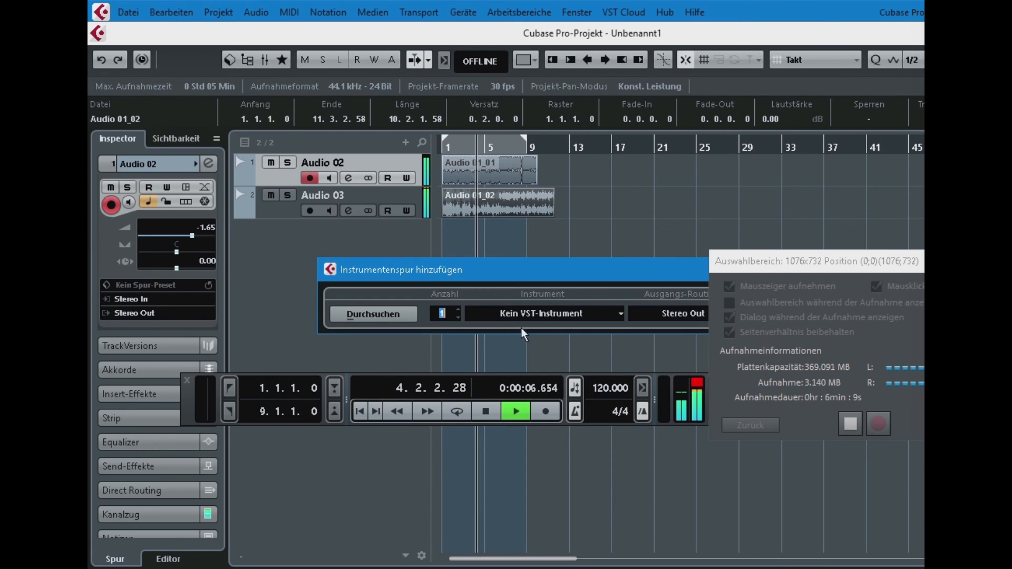
pyautogui.click(570, 314)
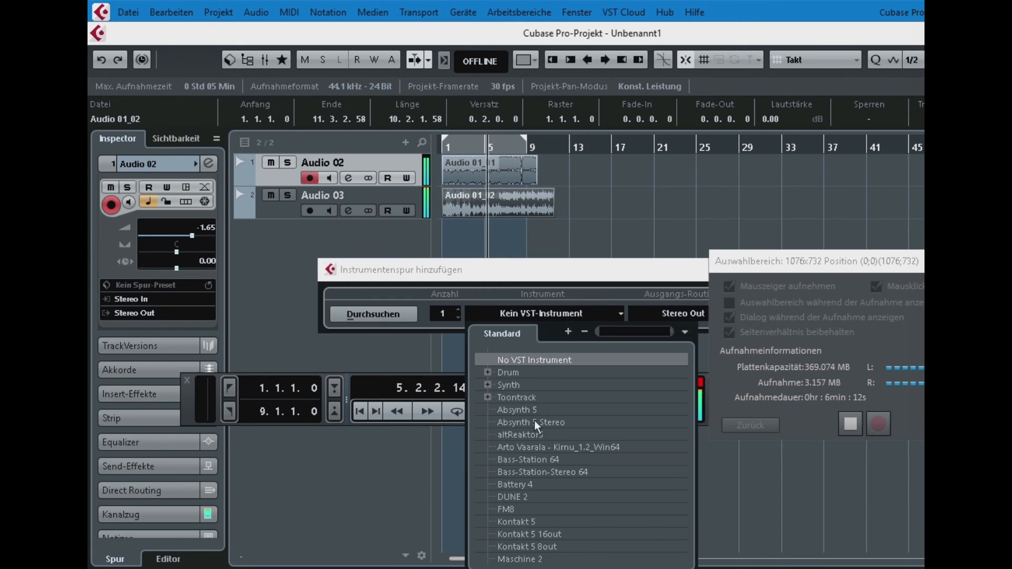
pyautogui.click(504, 497)
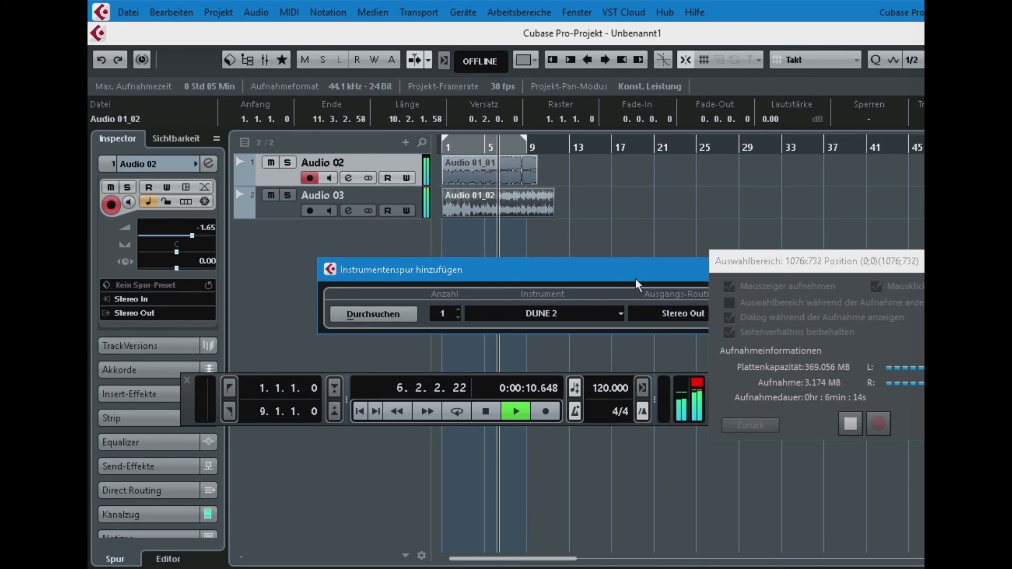
pyautogui.click(639, 310)
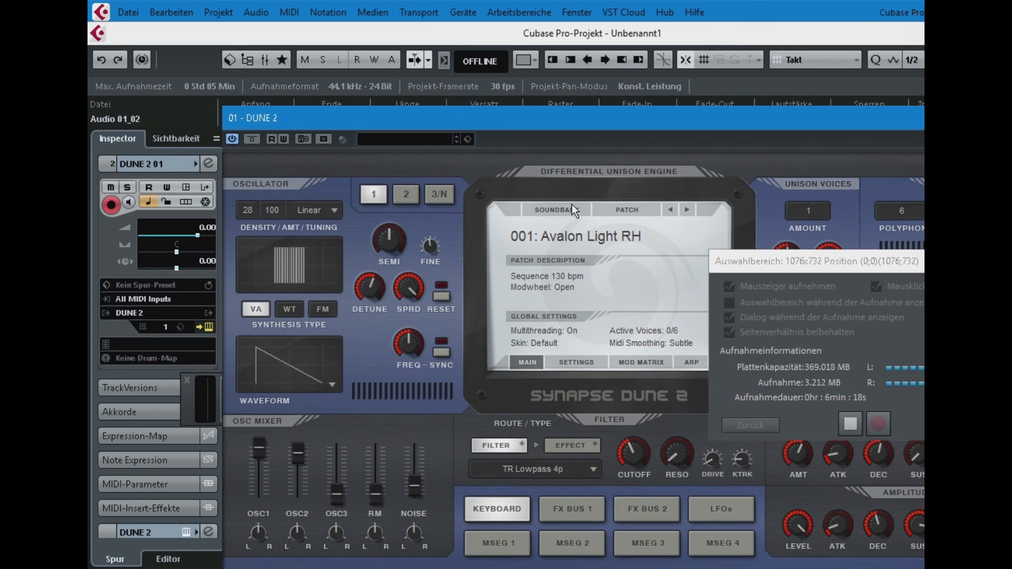
# Step: Load DUNE 2's Factory Sequences soundbank and step forward to patch 005: Cored EDT
pyautogui.click(567, 217)
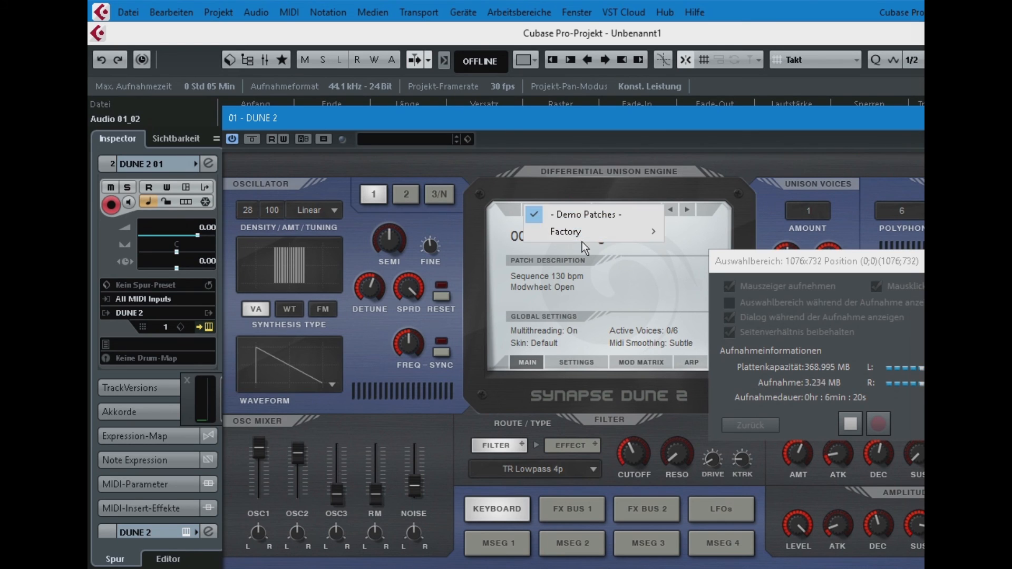
pyautogui.moveTo(595, 232)
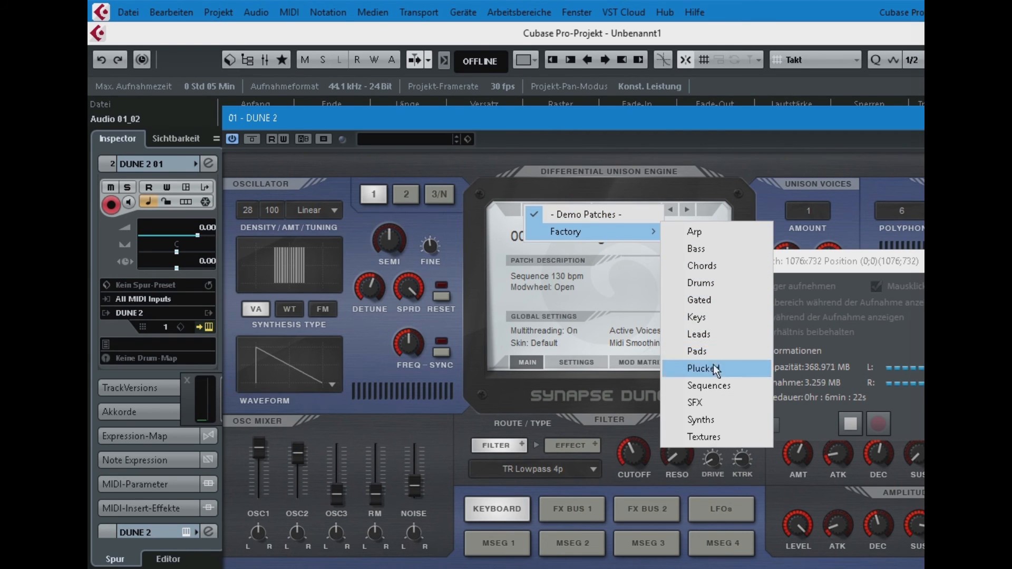
pyautogui.click(714, 390)
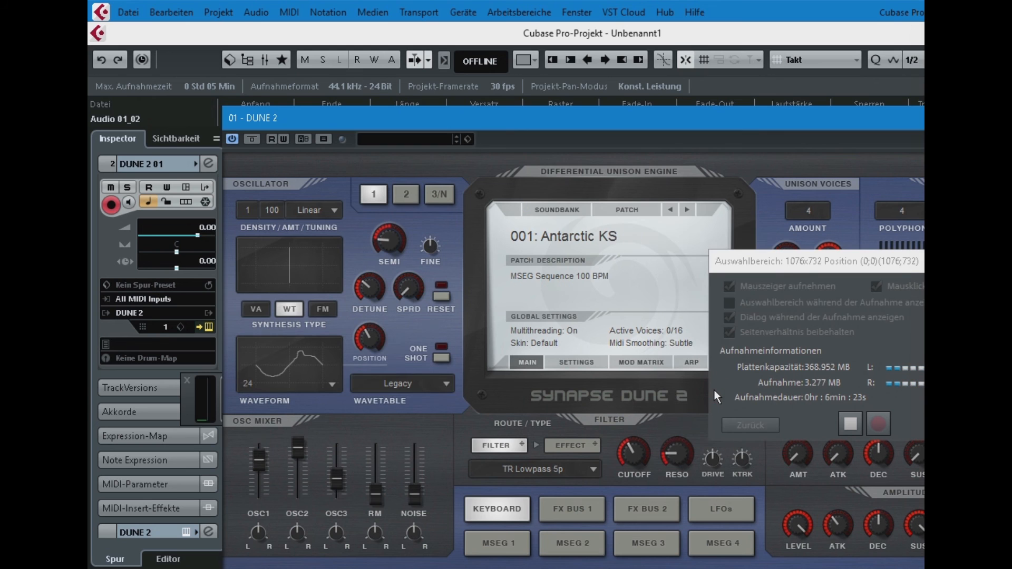
pyautogui.click(688, 210)
pyautogui.click(688, 211)
pyautogui.click(688, 211)
pyautogui.click(688, 210)
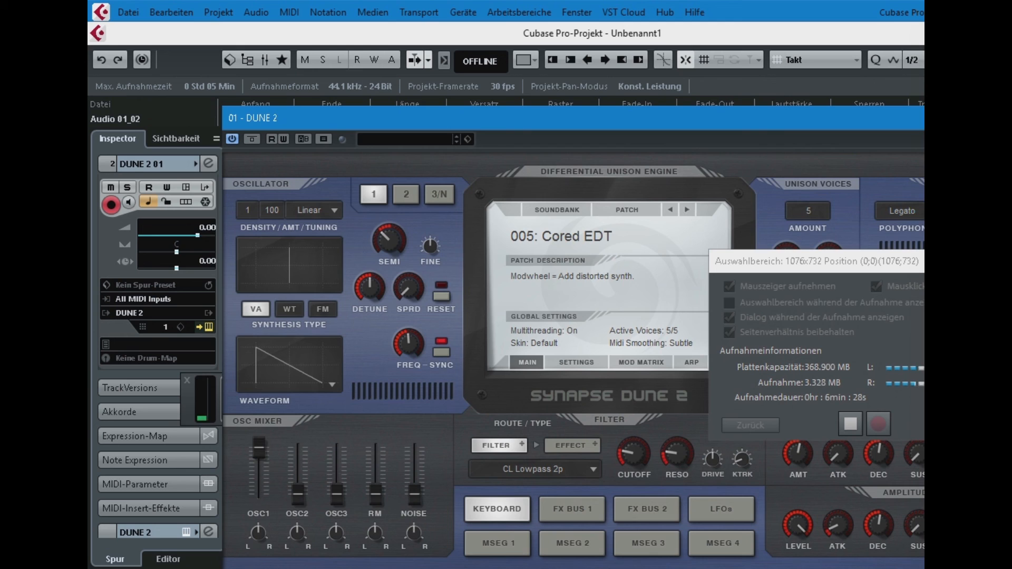
# Step: Close the DUNE 2 editor, play the tracks from the project start up to about bar 6, and check the channels in the MixConsole
pyautogui.hotkey('ctrl', 'w')
pyautogui.press('.')
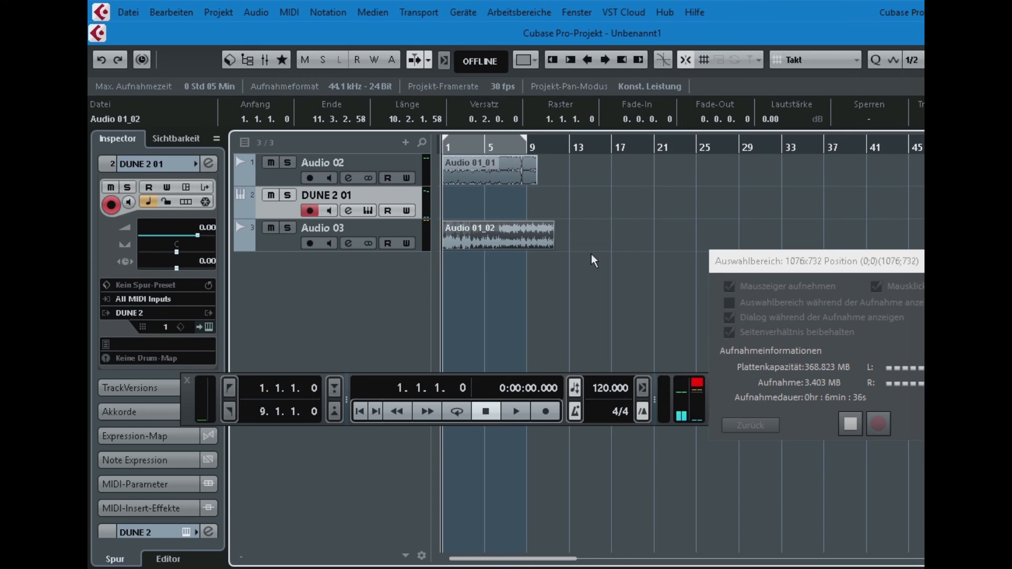
pyautogui.press('space')
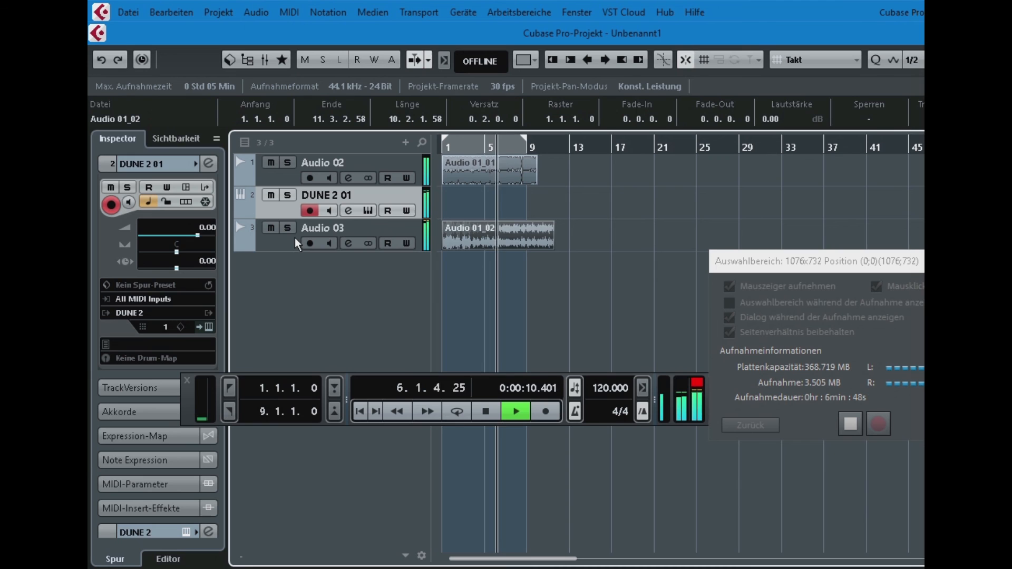
pyautogui.press('space')
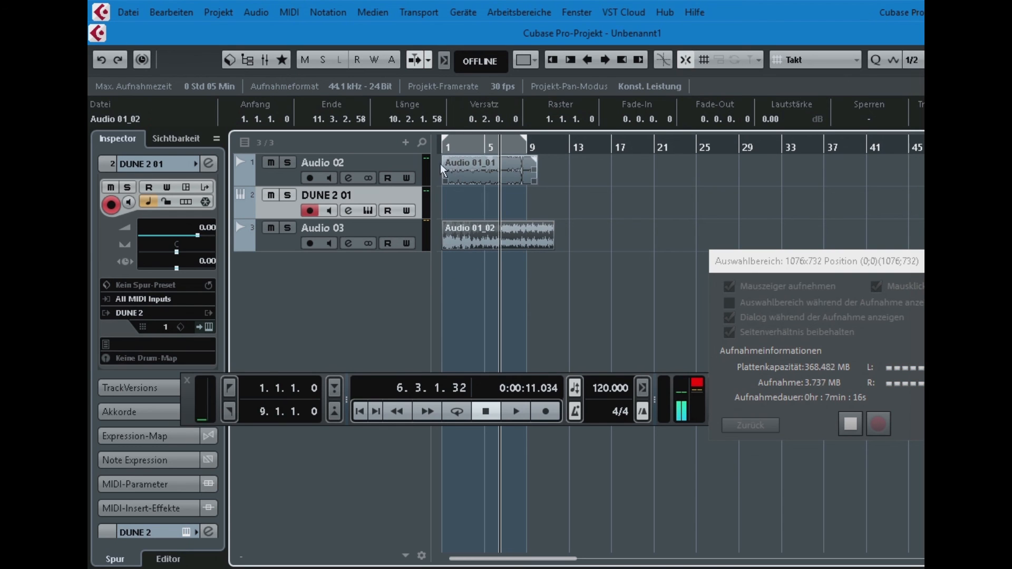
pyautogui.press('F3')
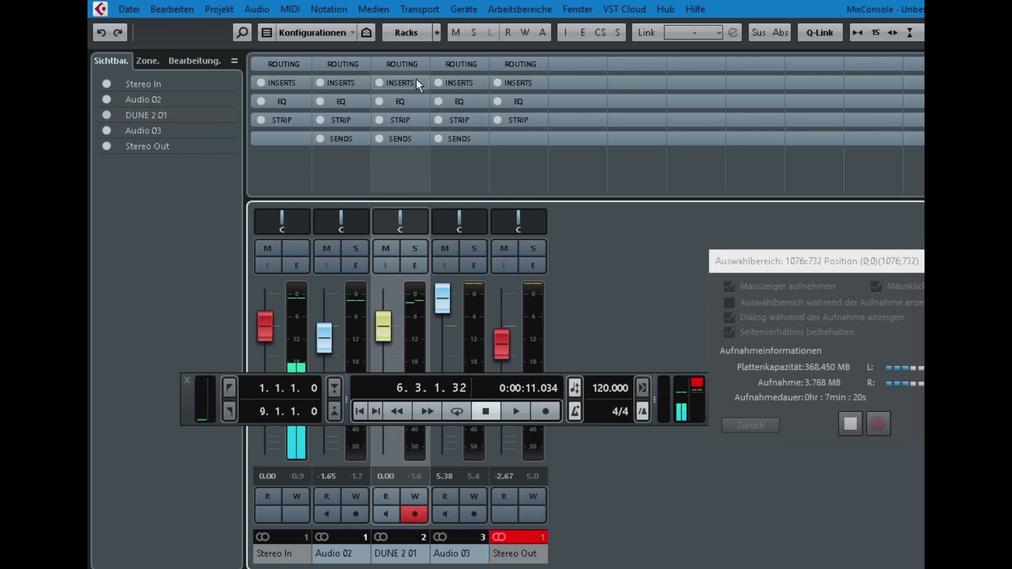
pyautogui.press('F3')
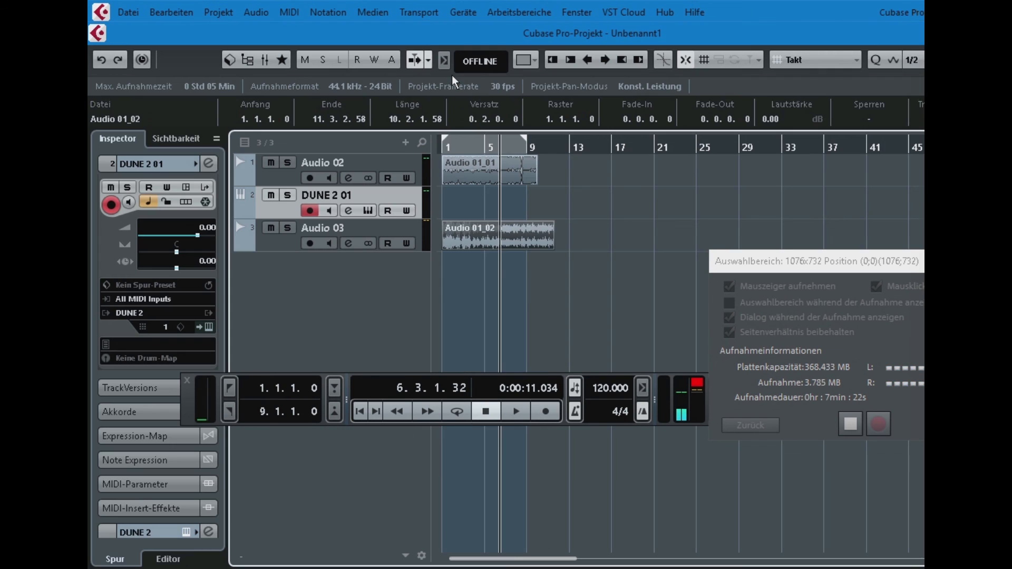